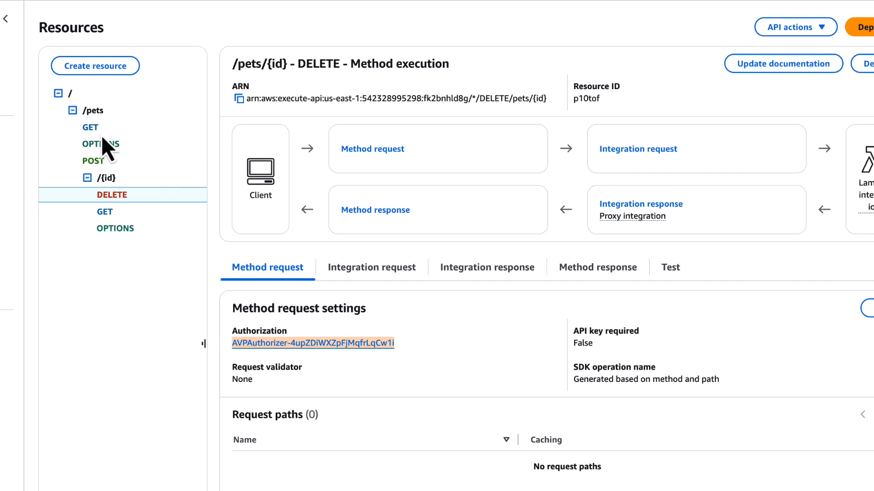
Examine the authorization settings of the GET and POST methods on /pets and the GET and DELETE methods on /pets/{id}.
{"action": "left_click", "coordinate": [90, 128]}
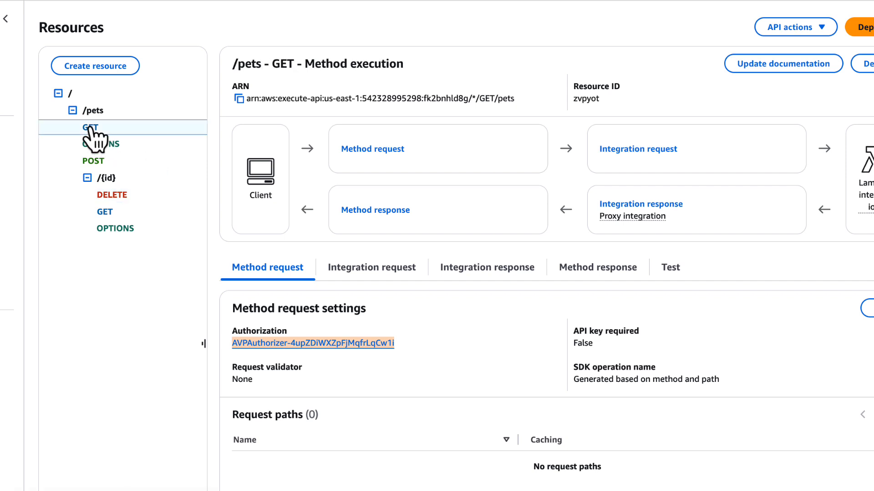
{"action": "left_click", "coordinate": [103, 170]}
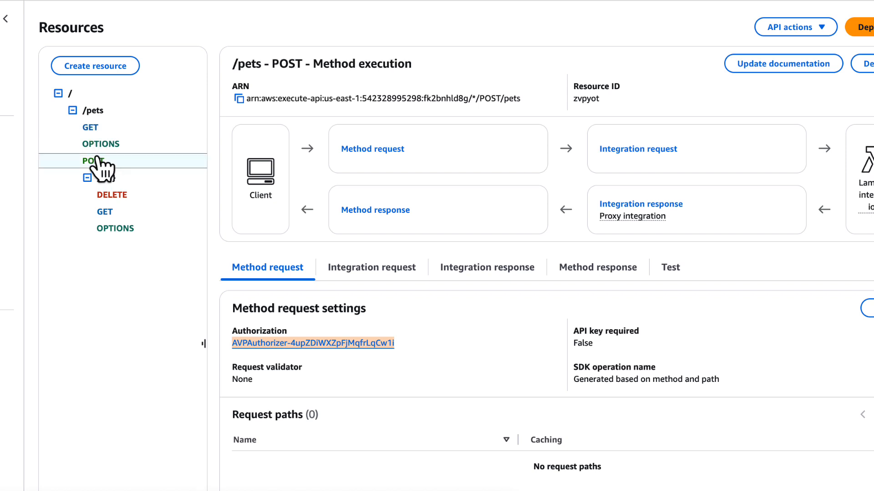
{"action": "left_click", "coordinate": [106, 180]}
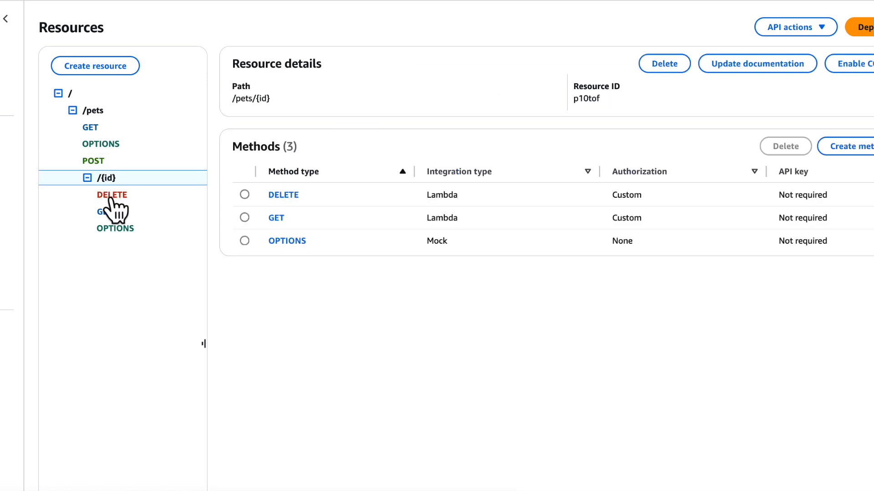
{"action": "left_click", "coordinate": [109, 212]}
{"action": "left_click", "coordinate": [110, 196]}
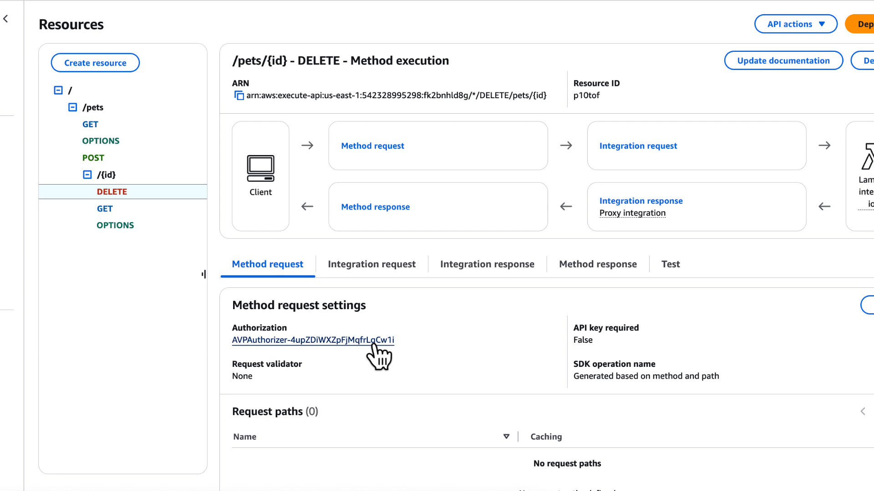
{"action": "left_click_drag", "start_coordinate": [407, 345], "coordinate": [337, 340]}
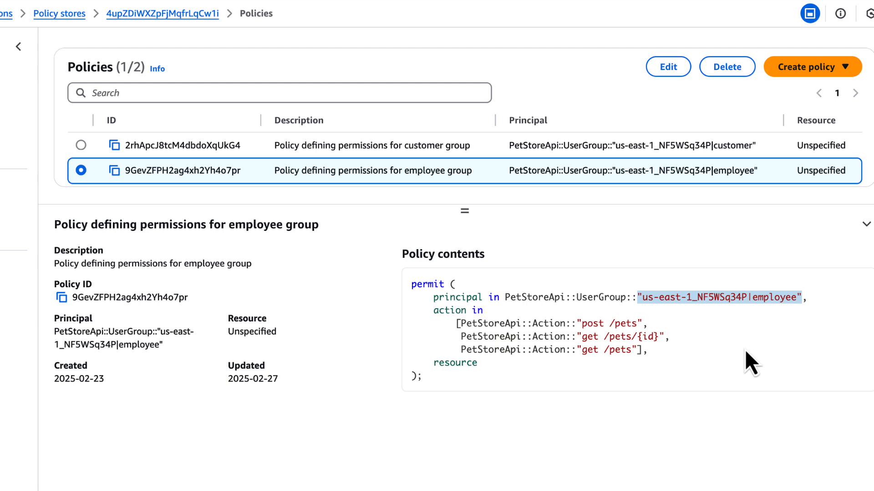
Compare the principals and permitted actions in the customer group and employee group policies.
{"action": "left_click", "coordinate": [80, 144]}
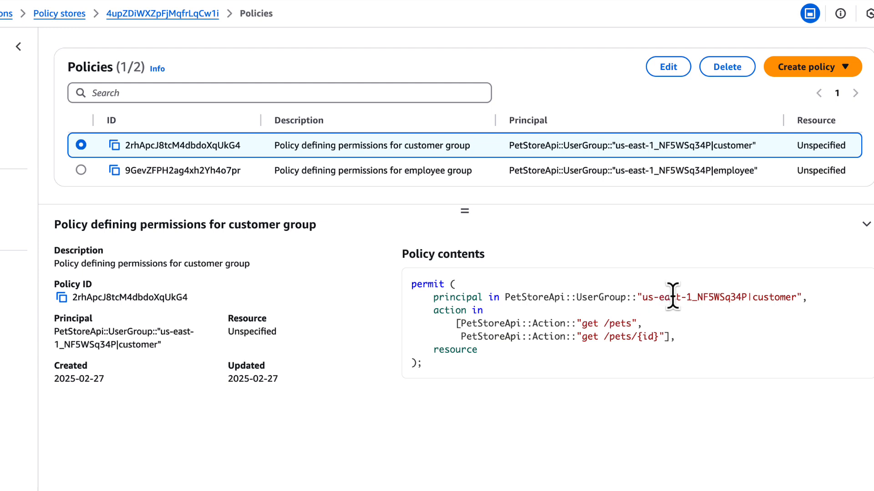
{"action": "left_click_drag", "start_coordinate": [797, 299], "coordinate": [753, 298]}
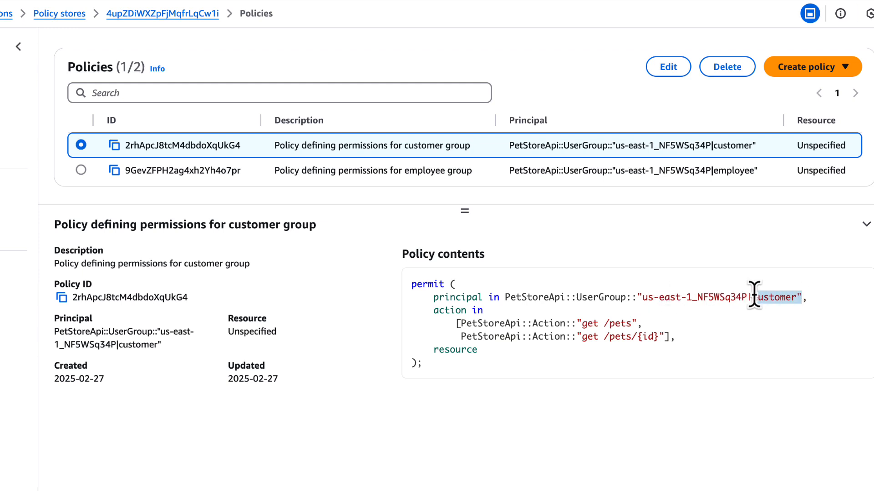
{"action": "left_click", "coordinate": [684, 339]}
{"action": "left_click_drag", "start_coordinate": [684, 338], "coordinate": [533, 322]}
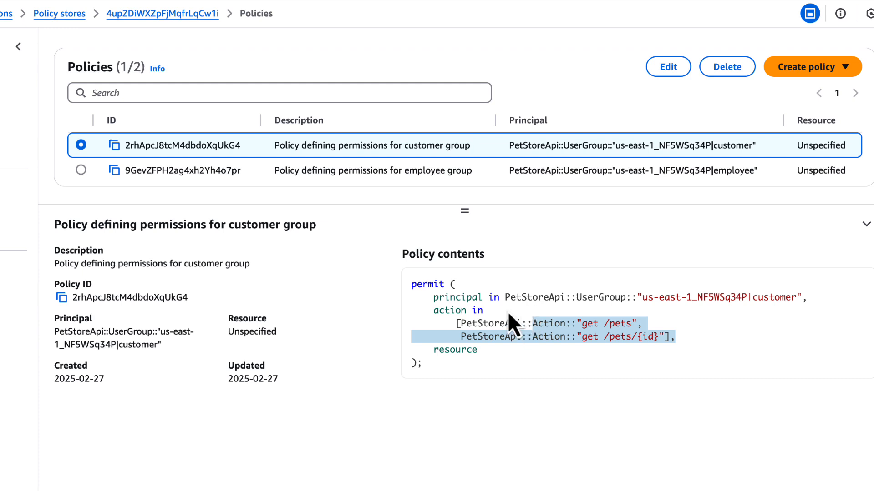
{"action": "left_click", "coordinate": [81, 171]}
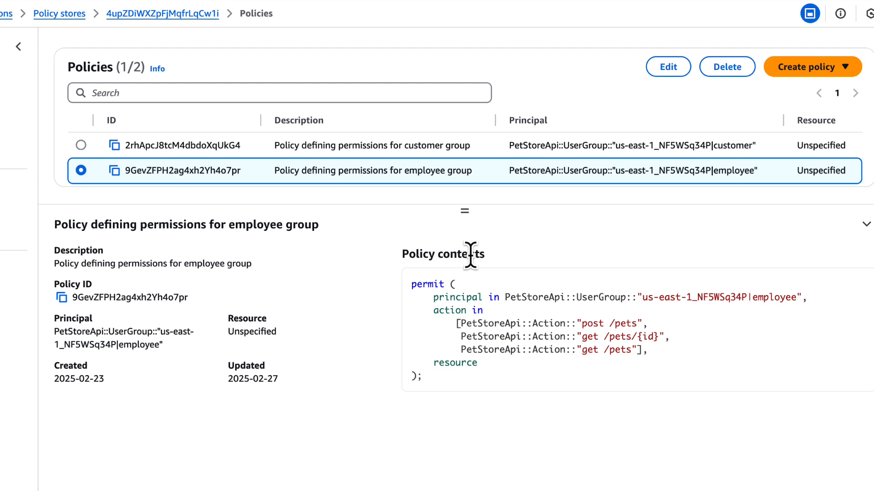
{"action": "double_click", "coordinate": [789, 297]}
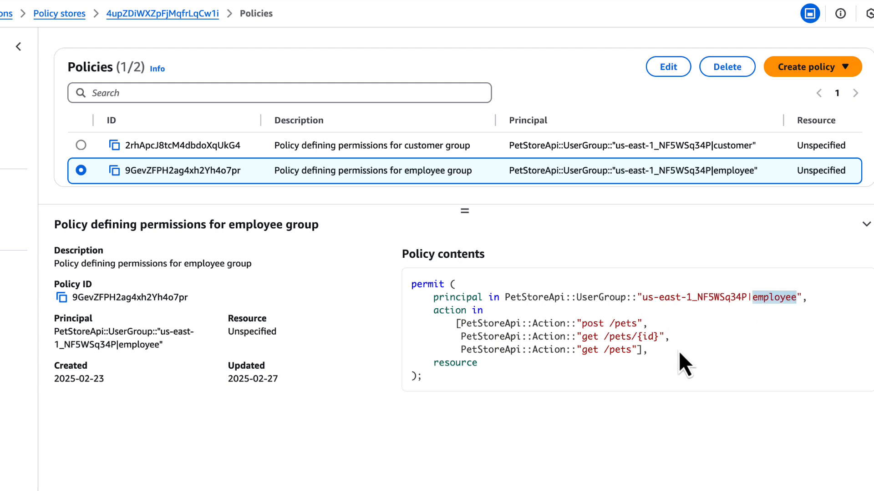
{"action": "left_click_drag", "start_coordinate": [678, 351], "coordinate": [505, 321]}
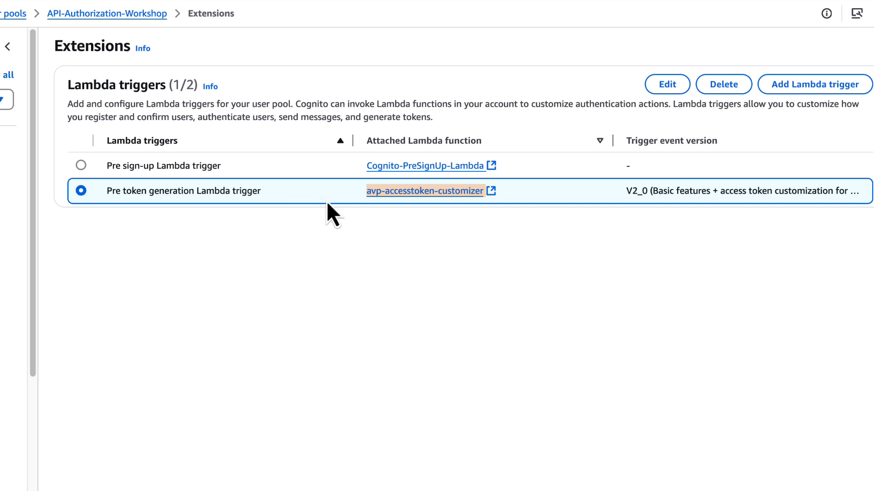
Examine how the avp-accesstoken-customizer function uses the custom:location user attribute for the storeLocation access token claim.
{"action": "left_click", "coordinate": [470, 194]}
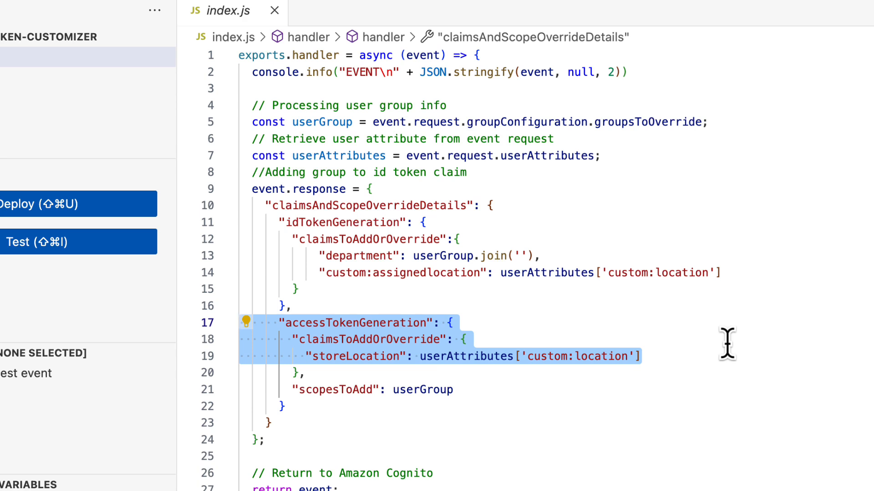
{"action": "left_click", "coordinate": [662, 357]}
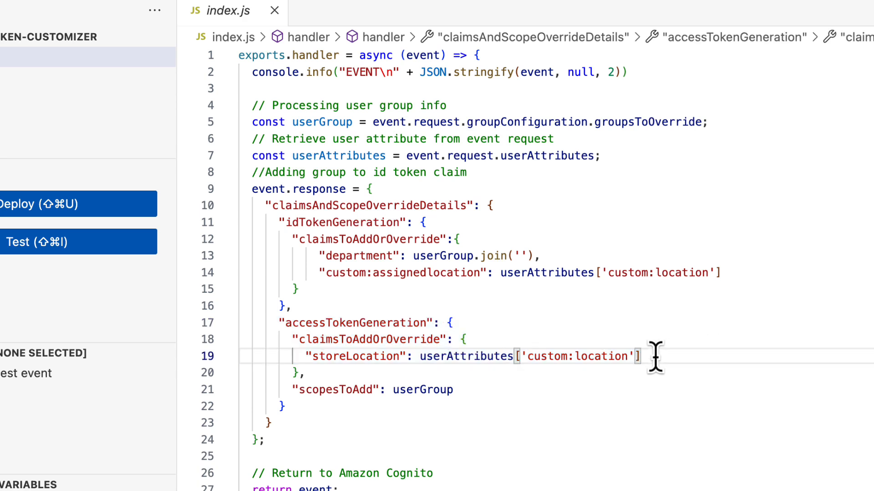
{"action": "left_click_drag", "start_coordinate": [662, 356], "coordinate": [291, 324]}
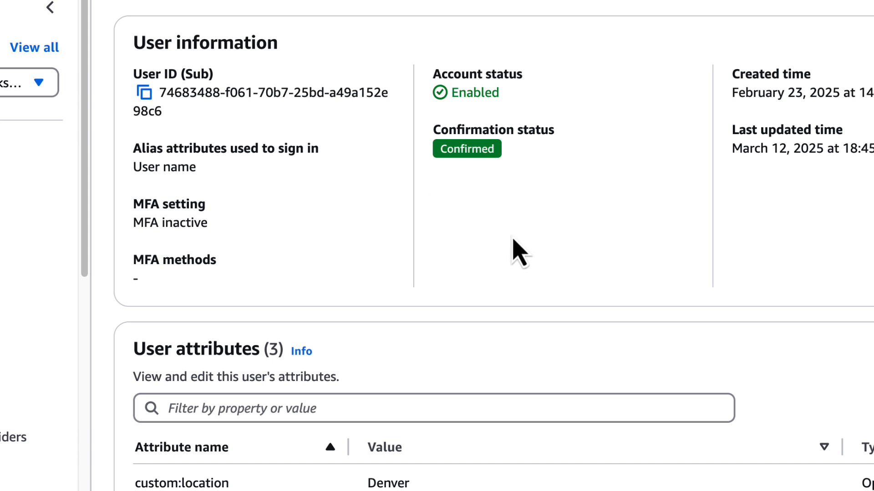
{"action": "left_click_drag", "start_coordinate": [409, 484], "coordinate": [360, 485]}
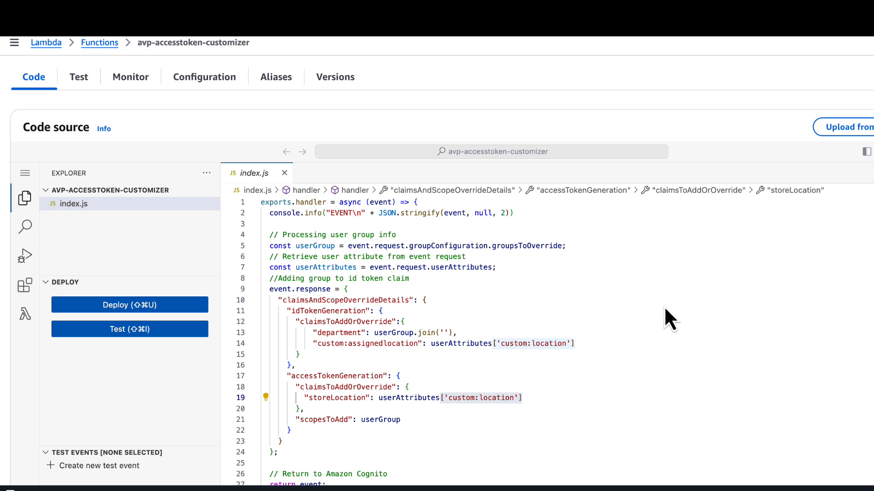
{"action": "mouse_move", "coordinate": [445, 398]}
{"action": "left_mouse_down"}
{"action": "mouse_move", "coordinate": [526, 397]}
{"action": "mouse_move", "coordinate": [444, 397]}
{"action": "left_mouse_up"}
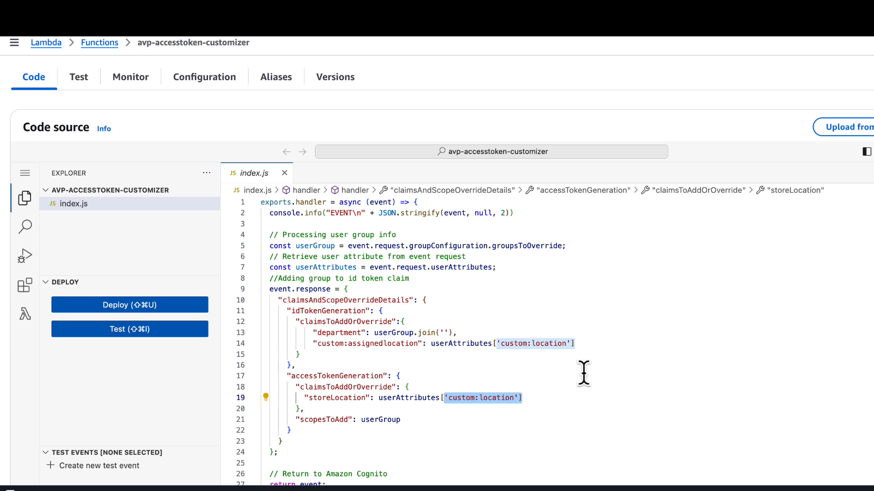
{"action": "double_click", "coordinate": [342, 398]}
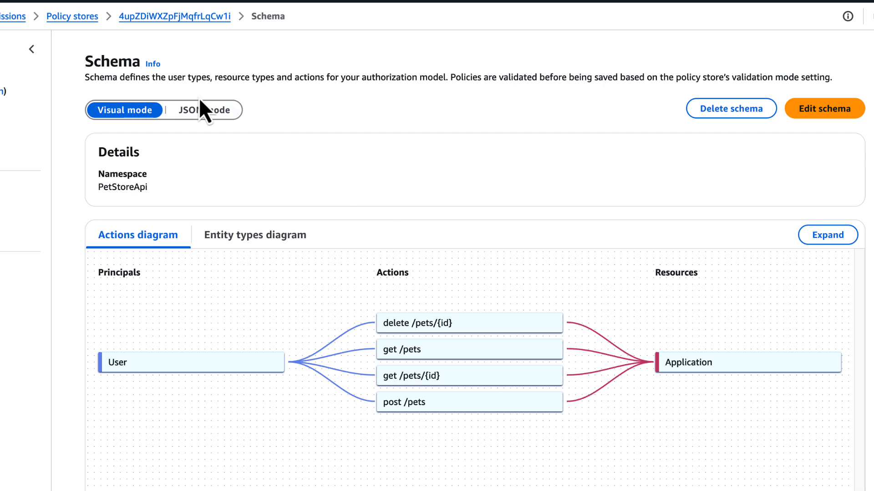
View the policy store schema as JSON and examine the token context attributes of the "delete /pets/{id}" action.
{"action": "left_click", "coordinate": [201, 112]}
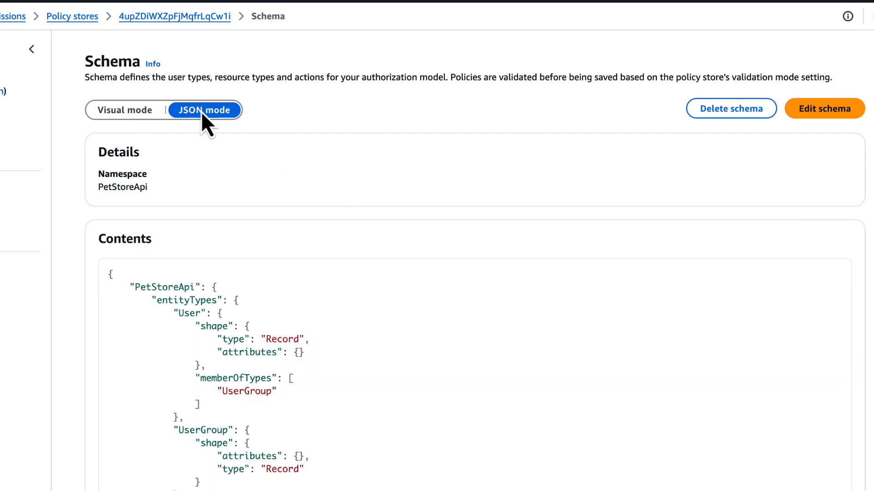
{"action": "scroll", "coordinate": [443, 244], "scroll_direction": "down", "scroll_amount": 15}
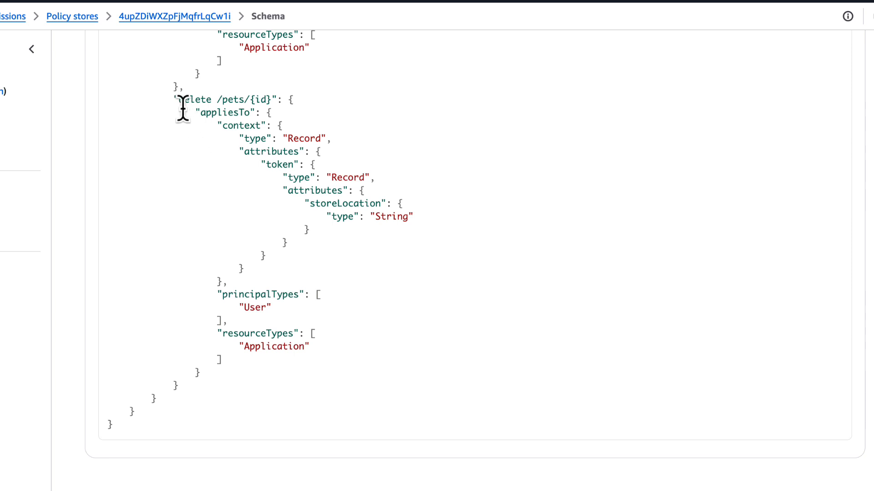
{"action": "left_click_drag", "start_coordinate": [173, 99], "coordinate": [343, 273]}
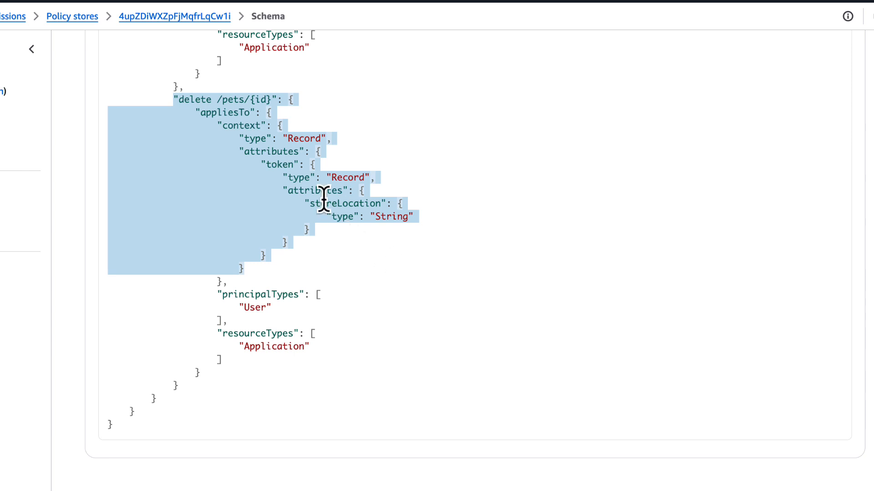
{"action": "left_click", "coordinate": [290, 152]}
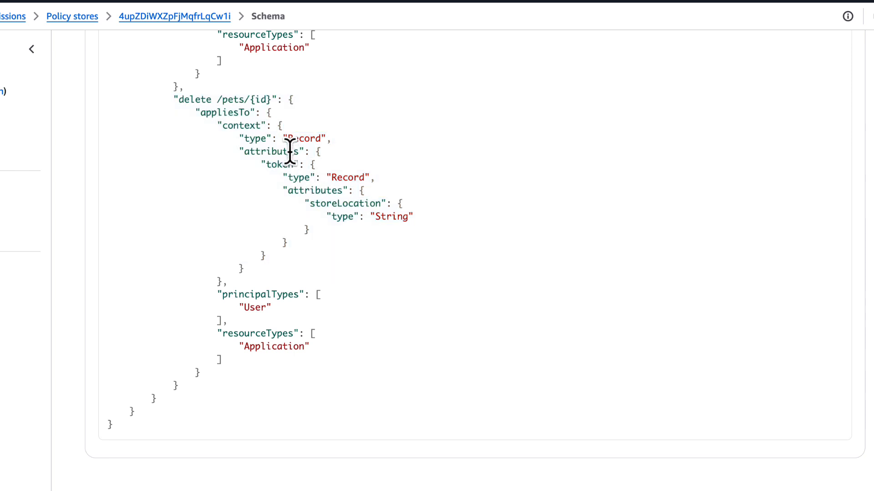
{"action": "double_click", "coordinate": [247, 124]}
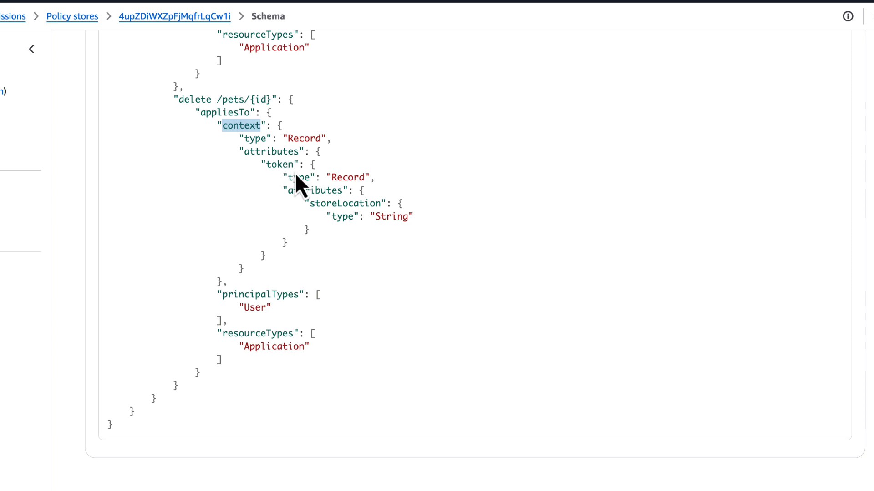
{"action": "left_click_drag", "start_coordinate": [297, 134], "coordinate": [194, 98]}
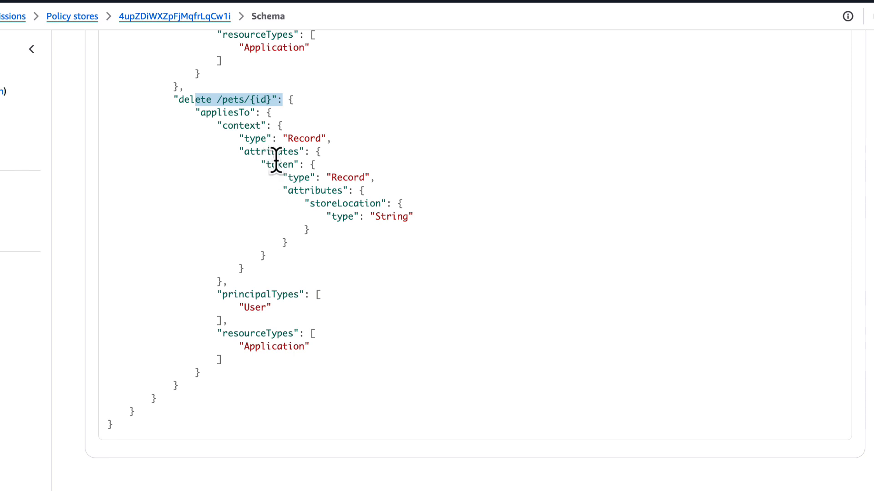
{"action": "left_click", "coordinate": [419, 223]}
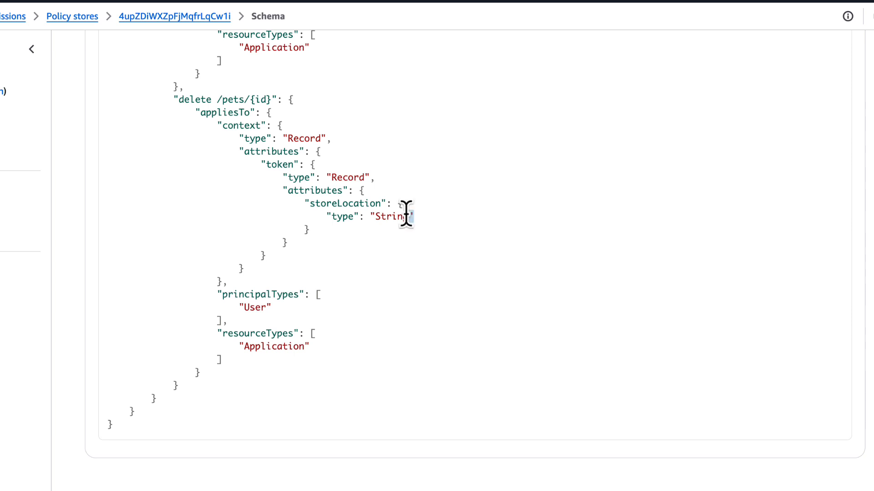
{"action": "left_click_drag", "start_coordinate": [406, 214], "coordinate": [316, 208]}
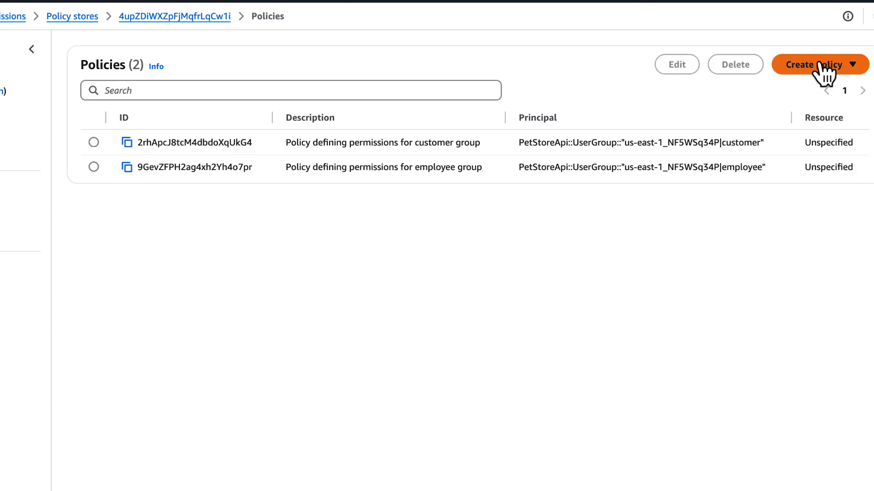
Start a static policy and replace its default Cedar code with a permit for employees on "delete /pets/{id}" when the token's storeLocation is "Houston".
{"action": "left_click", "coordinate": [813, 69]}
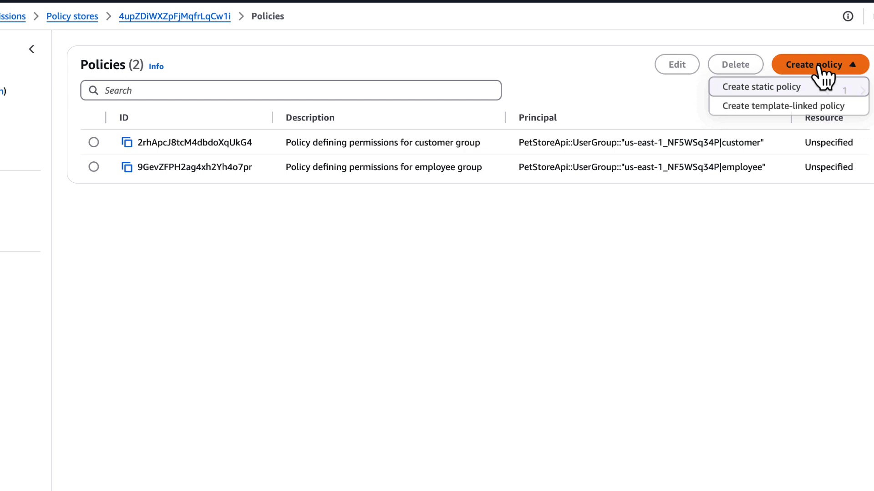
{"action": "left_click", "coordinate": [803, 93]}
{"action": "scroll", "coordinate": [472, 255], "scroll_direction": "down", "scroll_amount": 5}
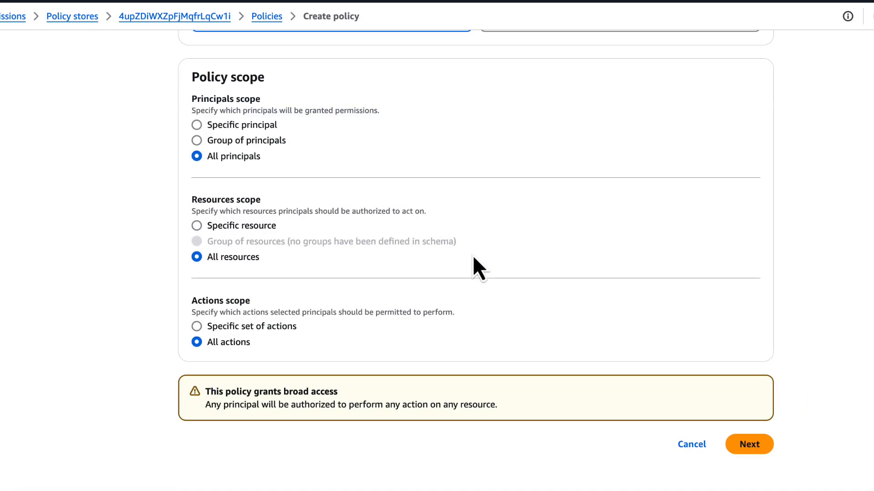
{"action": "left_click", "coordinate": [754, 444]}
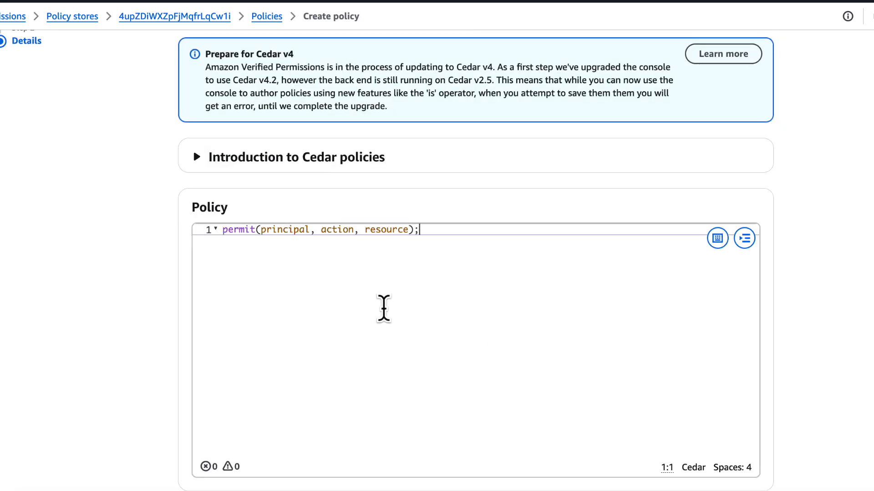
{"action": "key", "text": "ctrl+a"}
{"action": "key", "text": "ctrl+v"}
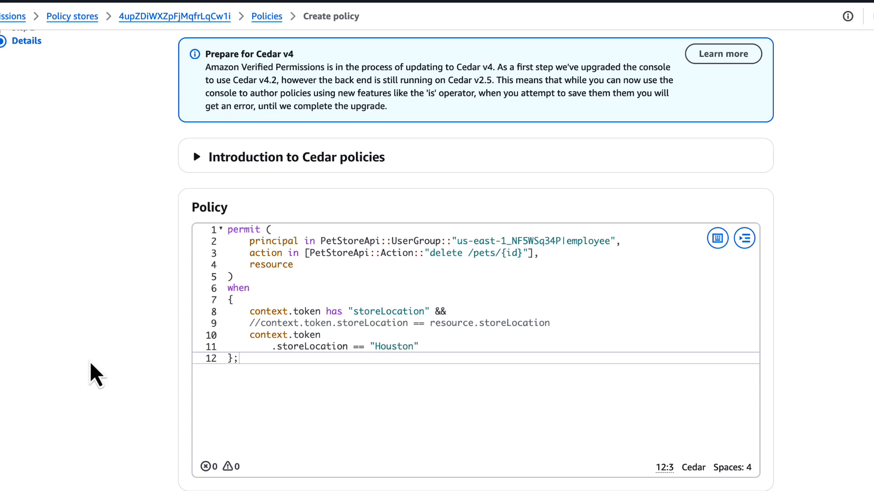
Describe the policy as "Employees at Houston store location can delete their pets" and create it.
{"action": "scroll", "coordinate": [388, 366], "scroll_direction": "down", "scroll_amount": 1}
{"action": "scroll", "coordinate": [384, 358], "scroll_direction": "down", "scroll_amount": 5}
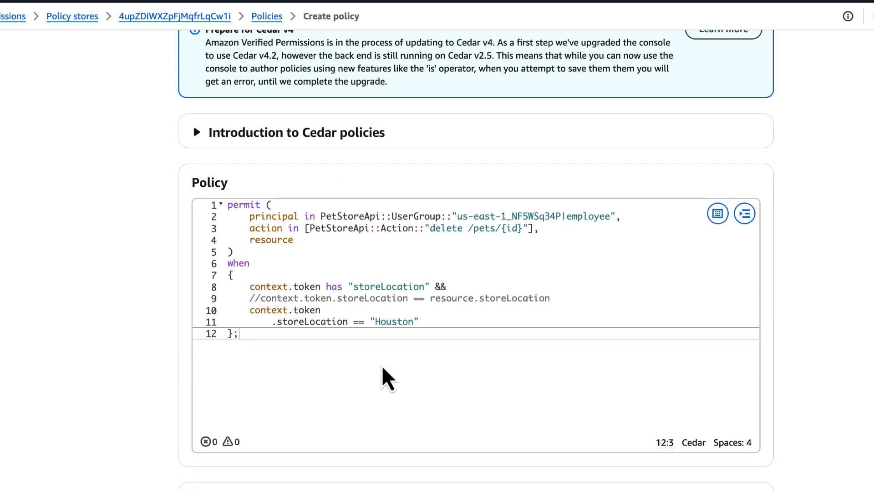
{"action": "left_click", "coordinate": [287, 384]}
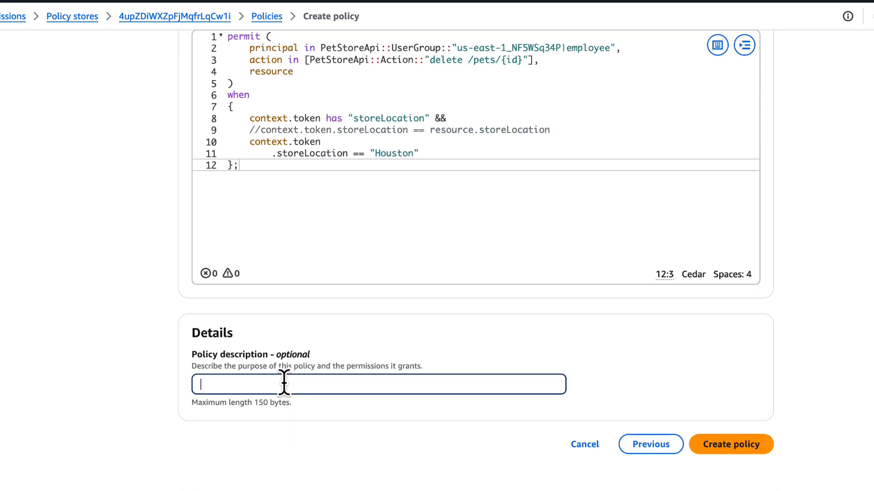
{"action": "type", "text": "Employees at Houston store location can delete their pets"}
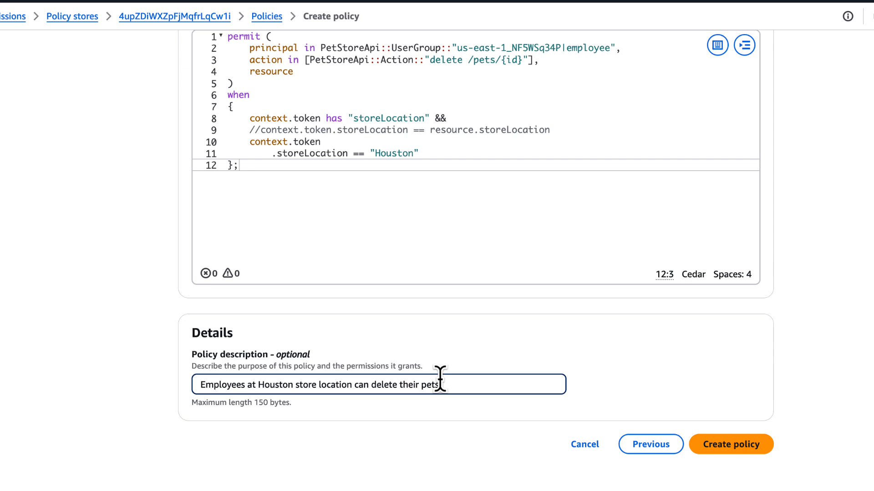
{"action": "left_click", "coordinate": [728, 445]}
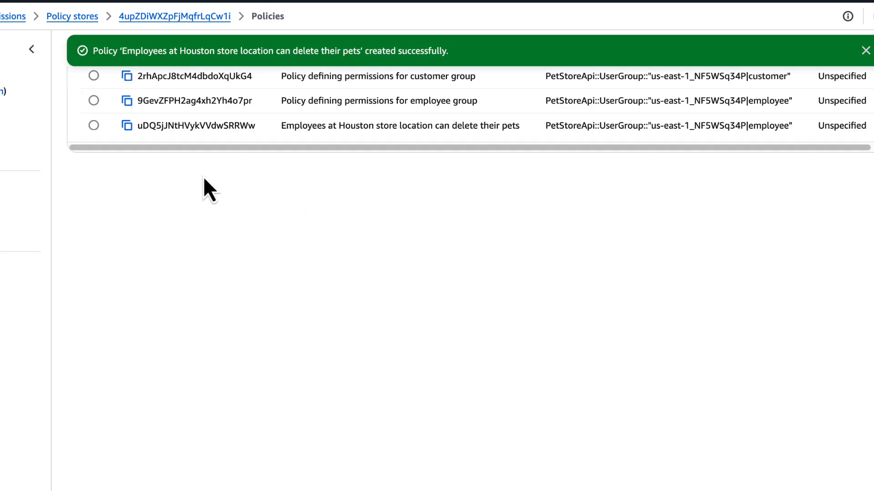
Review the contents of the new Houston delete policy, checking its employee principal and the storeLocation condition.
{"action": "left_click", "coordinate": [94, 128]}
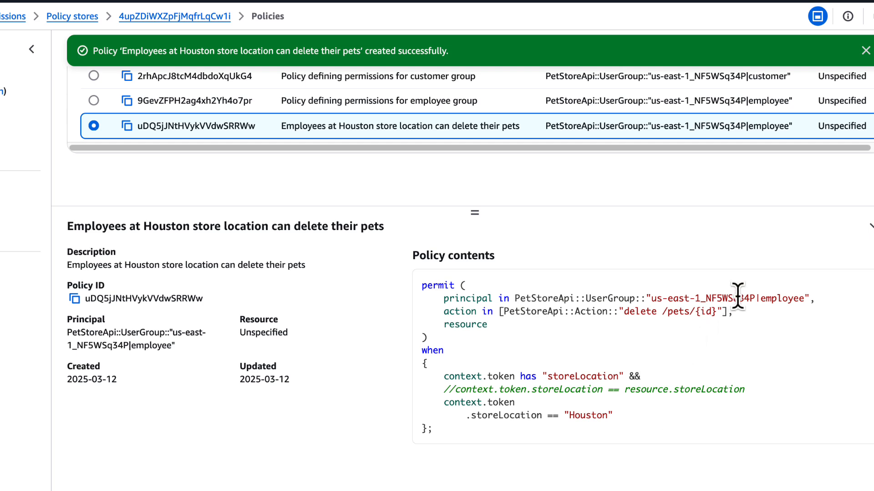
{"action": "double_click", "coordinate": [765, 300]}
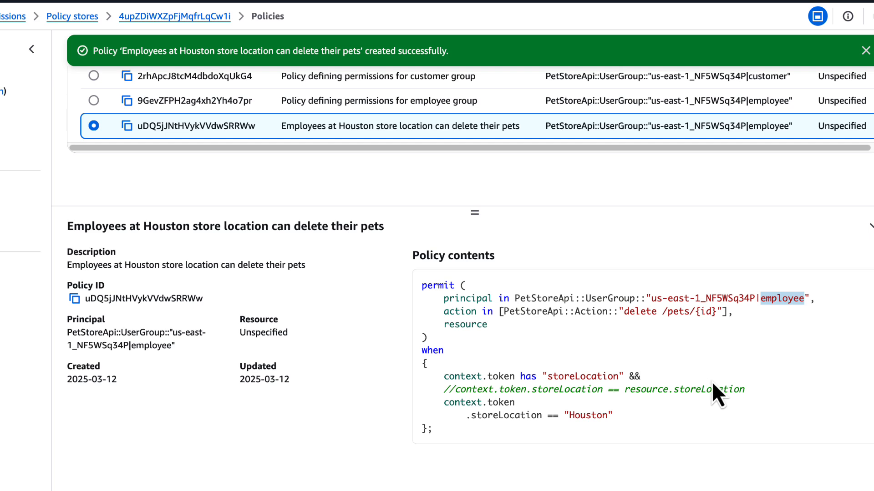
{"action": "left_click_drag", "start_coordinate": [613, 415], "coordinate": [426, 401]}
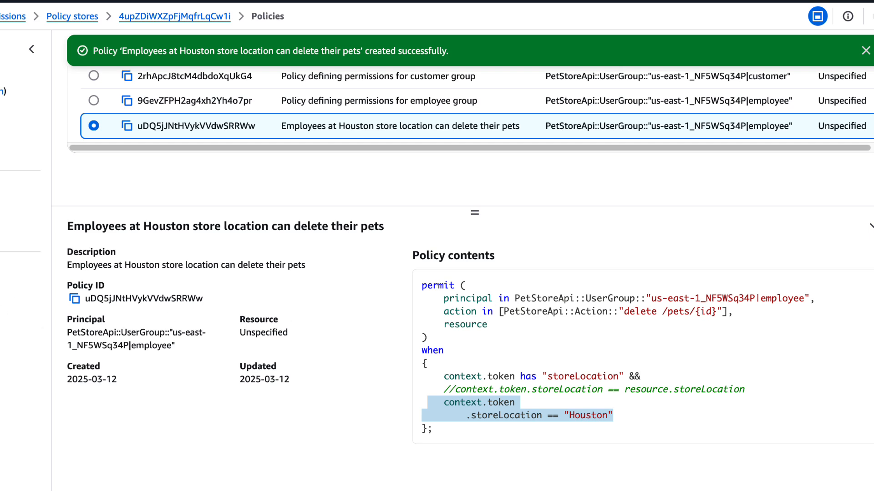
{"action": "left_click", "coordinate": [866, 50]}
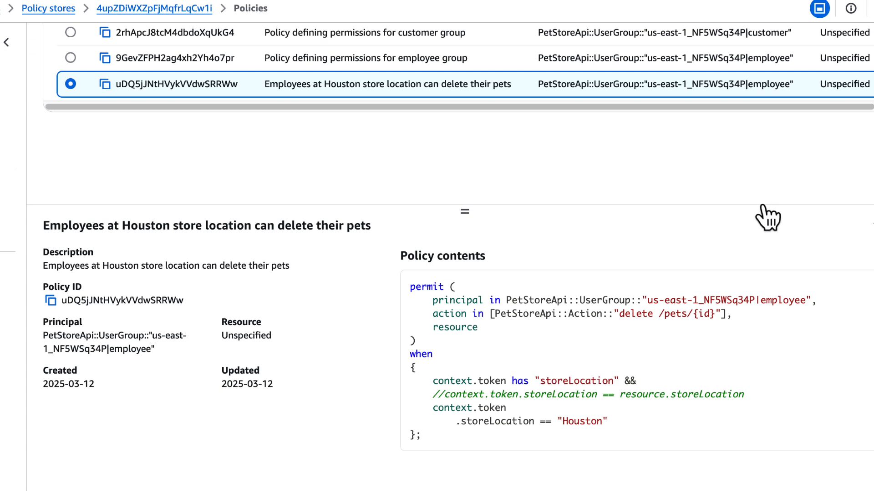
Switch to Postman, send the Cognito authentication POST request for the employee user, and copy the returned AccessToken value.
{"action": "key", "text": "super+Tab"}
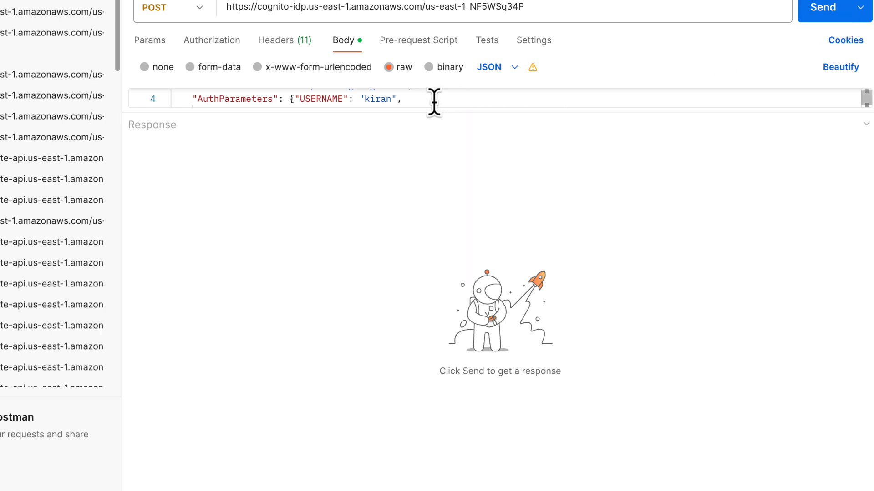
{"action": "left_click_drag", "start_coordinate": [403, 96], "coordinate": [362, 94]}
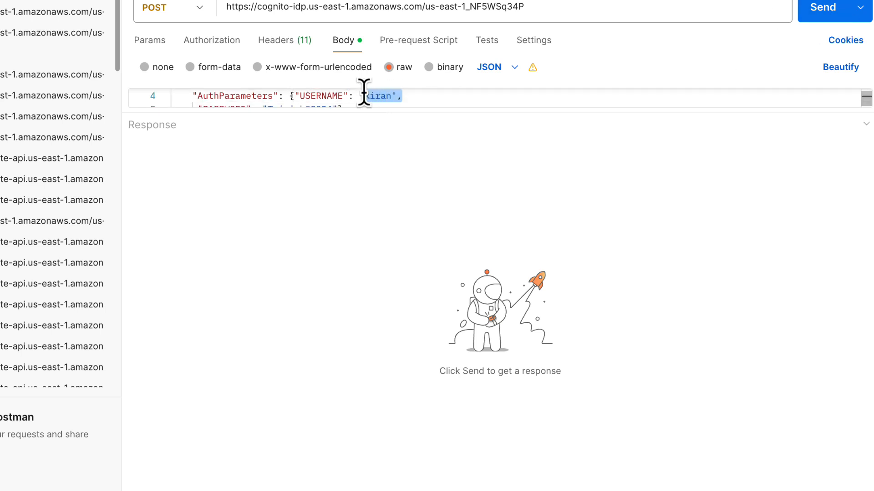
{"action": "left_click", "coordinate": [833, 14]}
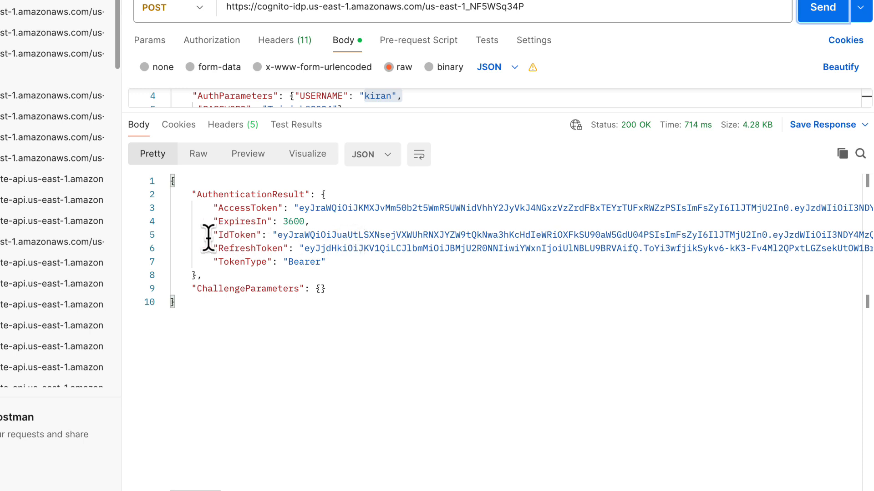
{"action": "left_click_drag", "start_coordinate": [299, 208], "coordinate": [827, 211]}
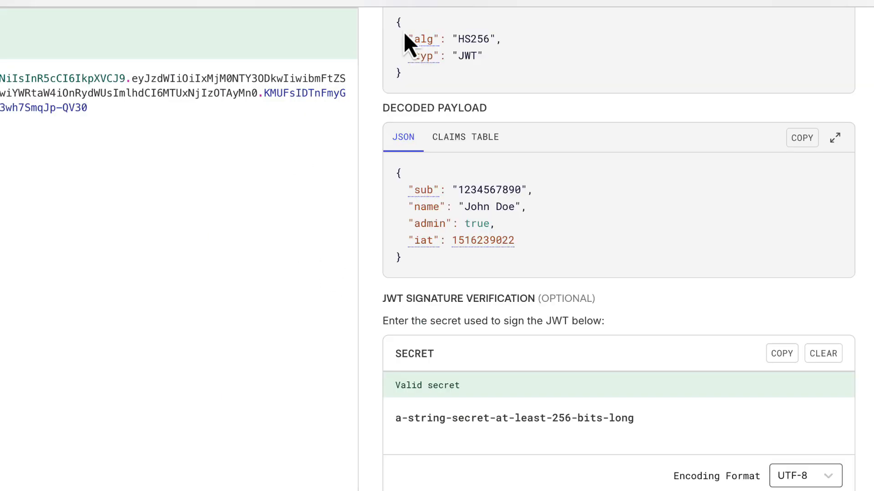
Replace the sample JWT in the decoder with the copied access token and examine its storeLocation, username and cognito:groups claims.
{"action": "left_click", "coordinate": [205, 134]}
{"action": "key", "text": "ctrl+a"}
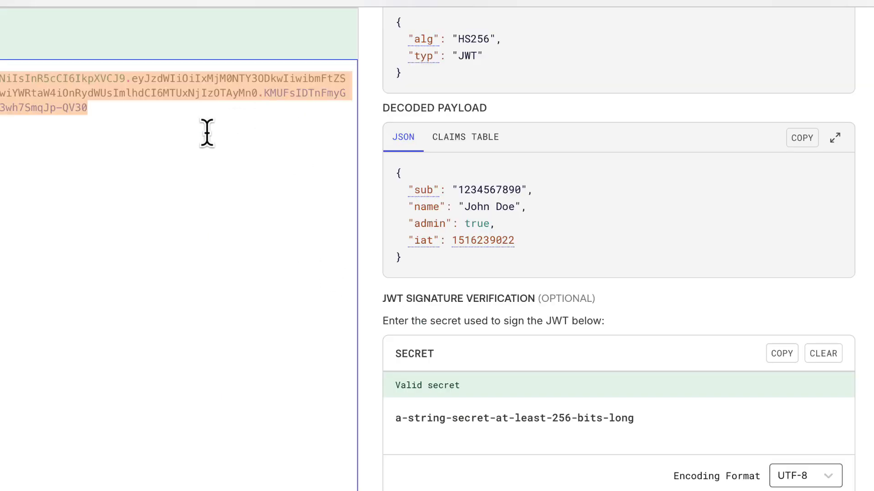
{"action": "key", "text": "ctrl+v"}
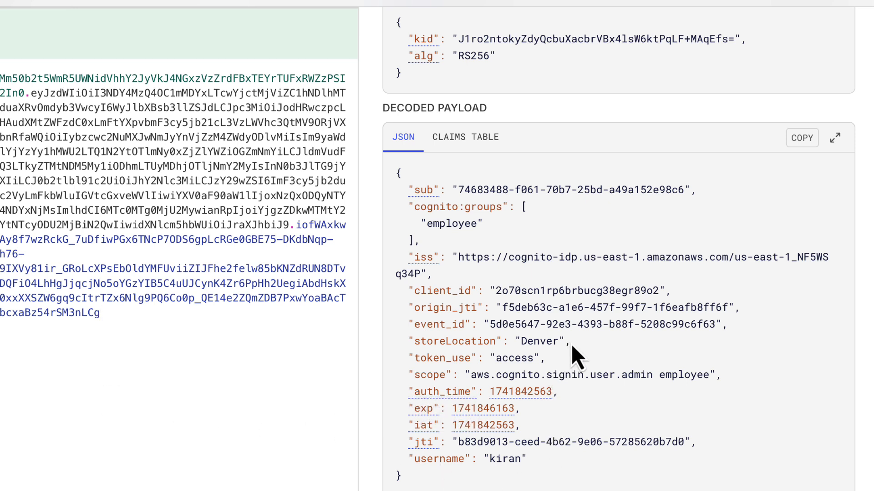
{"action": "left_click_drag", "start_coordinate": [570, 341], "coordinate": [455, 350]}
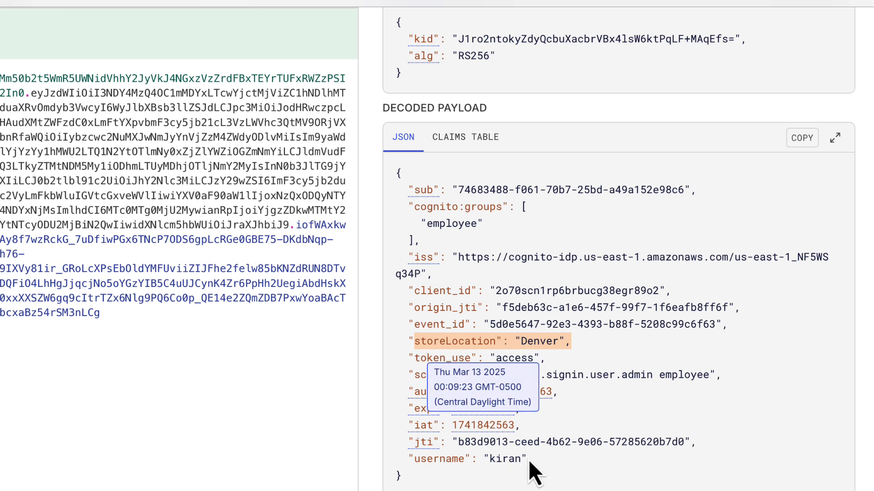
{"action": "left_click_drag", "start_coordinate": [522, 461], "coordinate": [496, 460]}
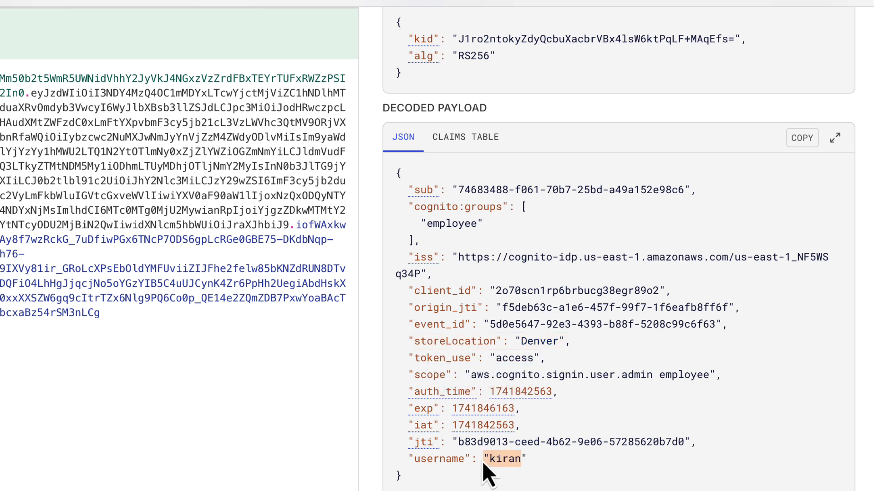
{"action": "left_click", "coordinate": [485, 228]}
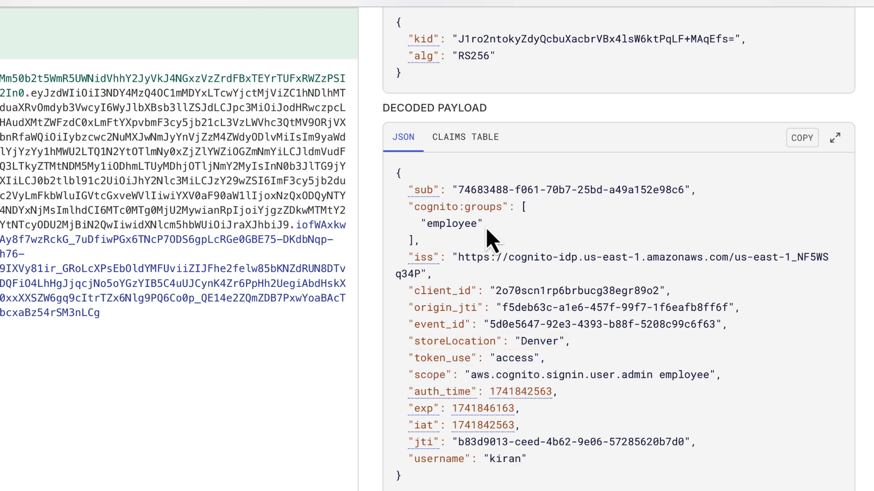
{"action": "left_click_drag", "start_coordinate": [457, 225], "coordinate": [414, 212]}
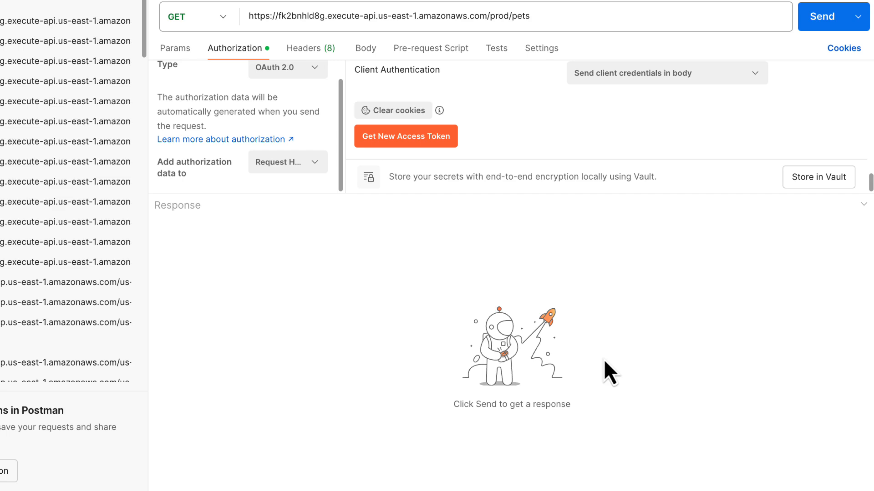
Get a new OAuth 2.0 access token in Postman, apply it, and send the GET request to /prod/pets.
{"action": "left_click", "coordinate": [412, 139]}
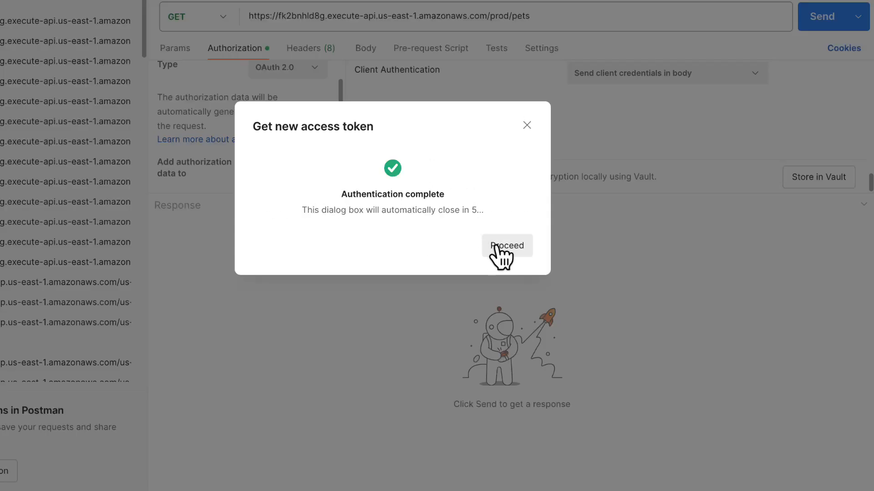
{"action": "left_click", "coordinate": [494, 246]}
{"action": "left_click", "coordinate": [632, 53]}
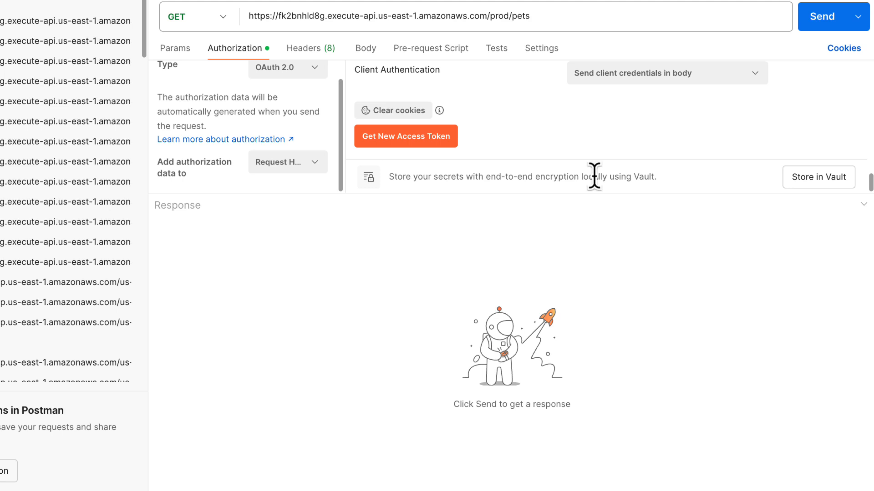
{"action": "left_click", "coordinate": [822, 17]}
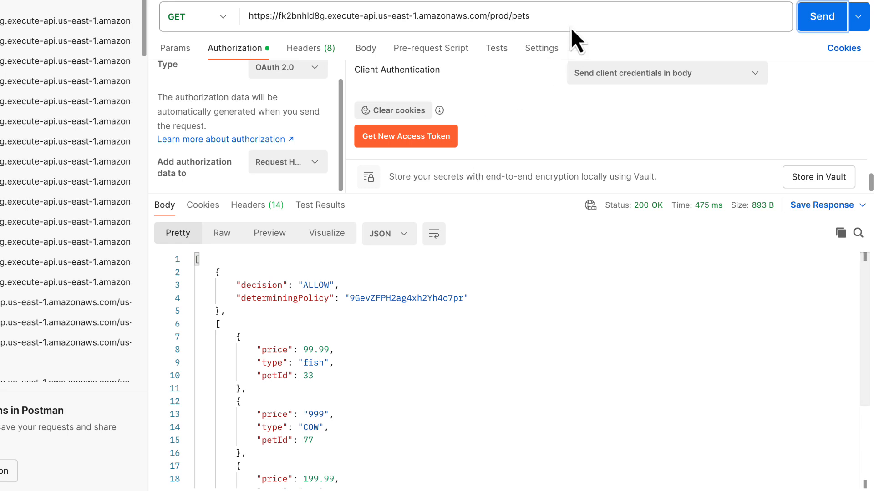
Extend the request URL to /prod/pets/33 and send it as a GET request.
{"action": "left_click", "coordinate": [568, 16]}
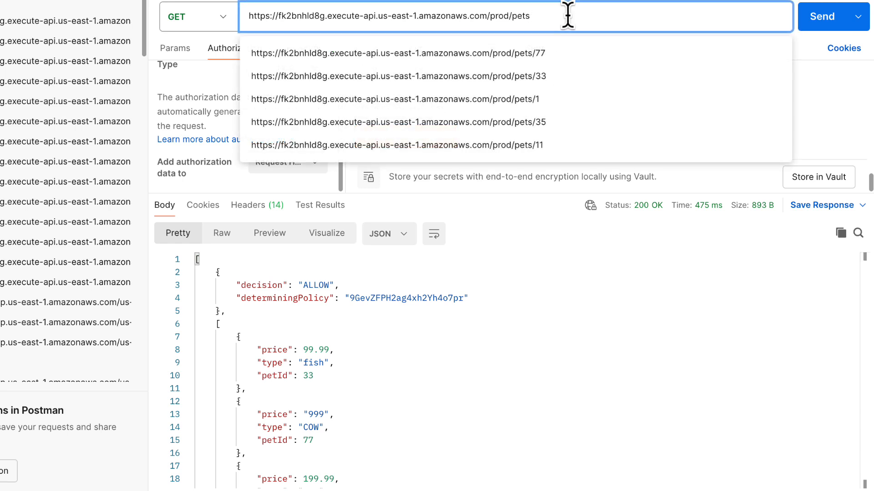
{"action": "type", "text": "/33"}
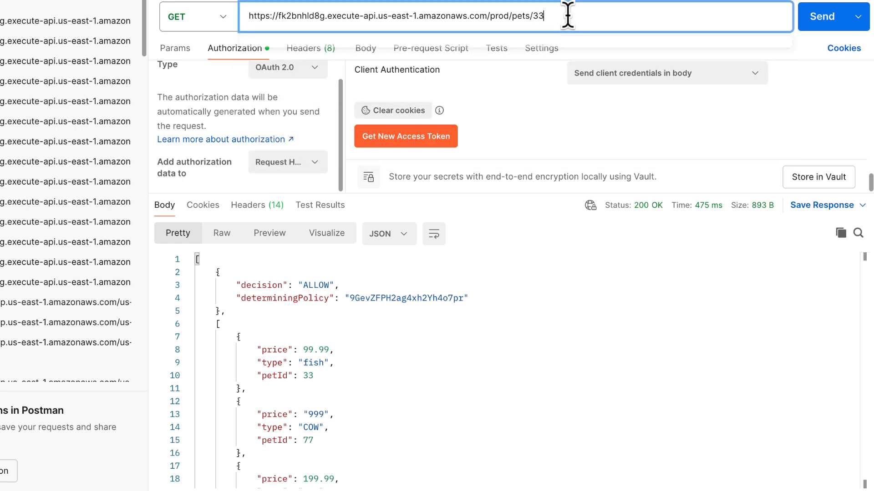
{"action": "left_click", "coordinate": [813, 21]}
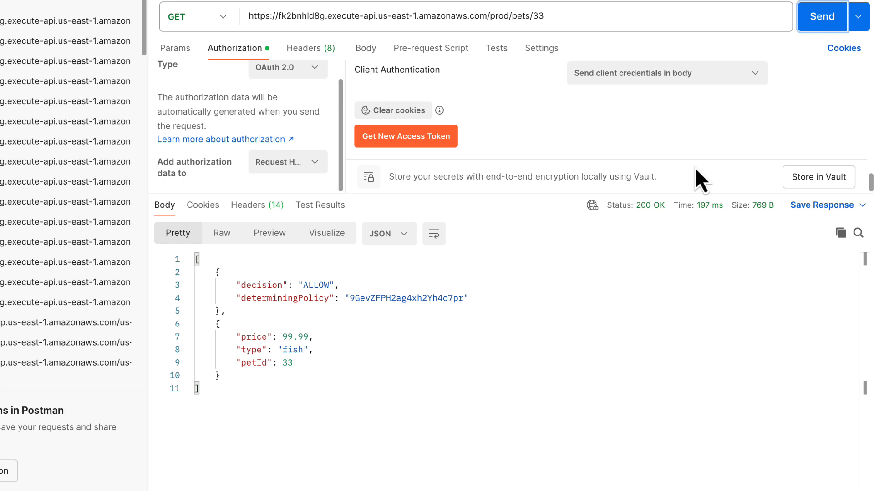
Send a DELETE request for /prod/pets/33 and review the policy's storeLocation == "Houston" condition in the AWS console.
{"action": "left_click", "coordinate": [220, 19]}
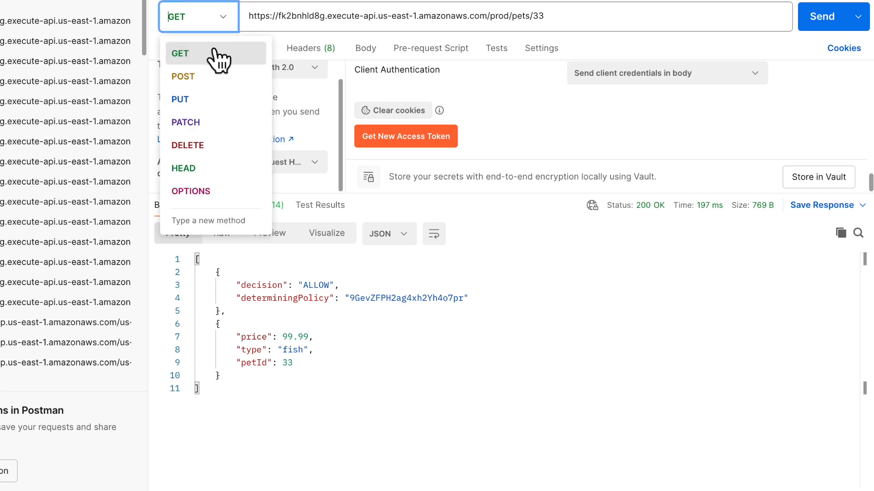
{"action": "left_click", "coordinate": [211, 145]}
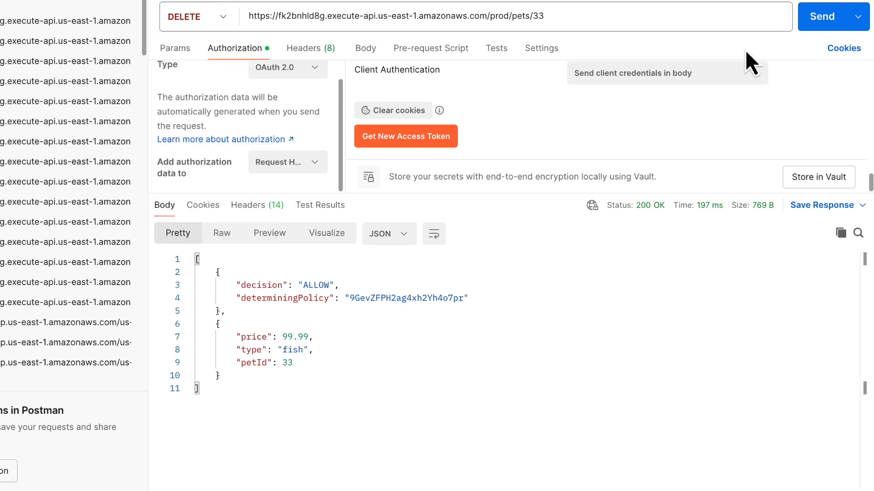
{"action": "left_click", "coordinate": [836, 21]}
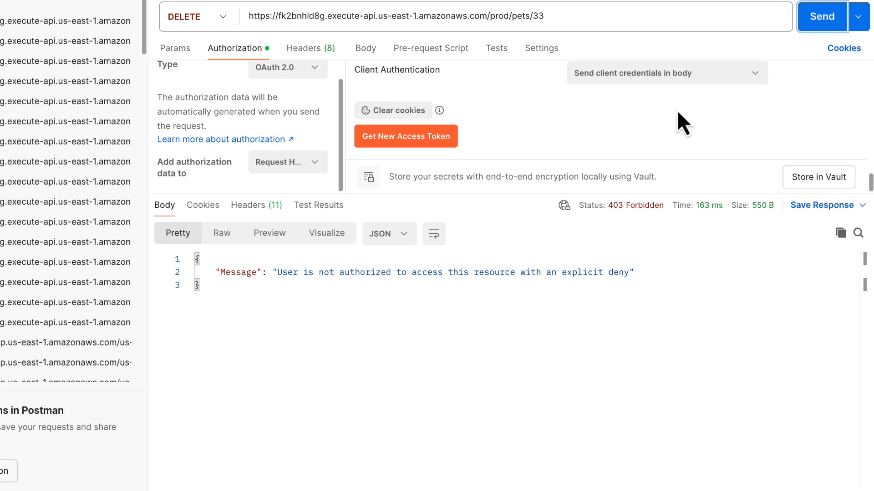
{"action": "key", "text": "super+Tab"}
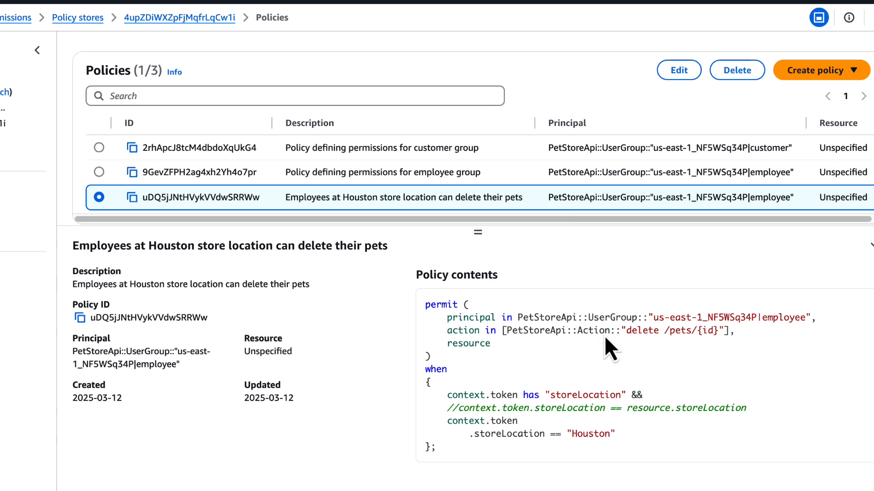
{"action": "left_click_drag", "start_coordinate": [615, 433], "coordinate": [457, 422]}
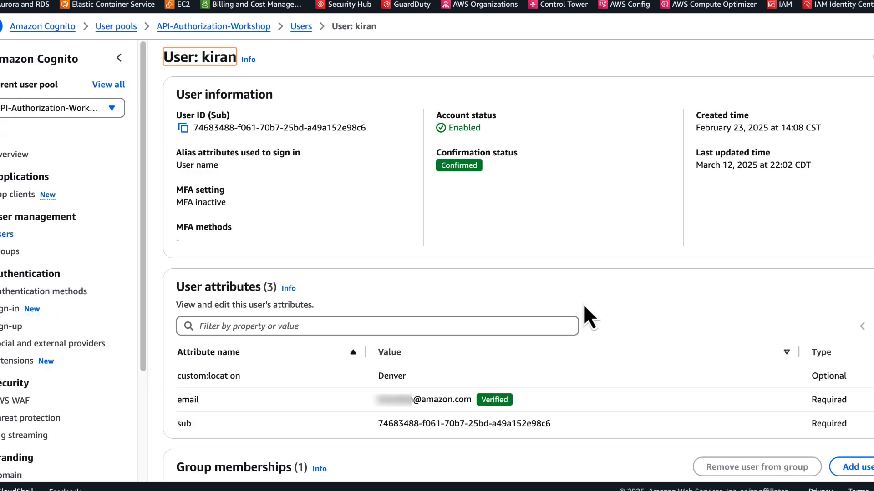
Set the Cognito employee user's custom:location attribute to "Houston" and save the changes.
{"action": "scroll", "coordinate": [583, 304], "scroll_direction": "down", "scroll_amount": 1}
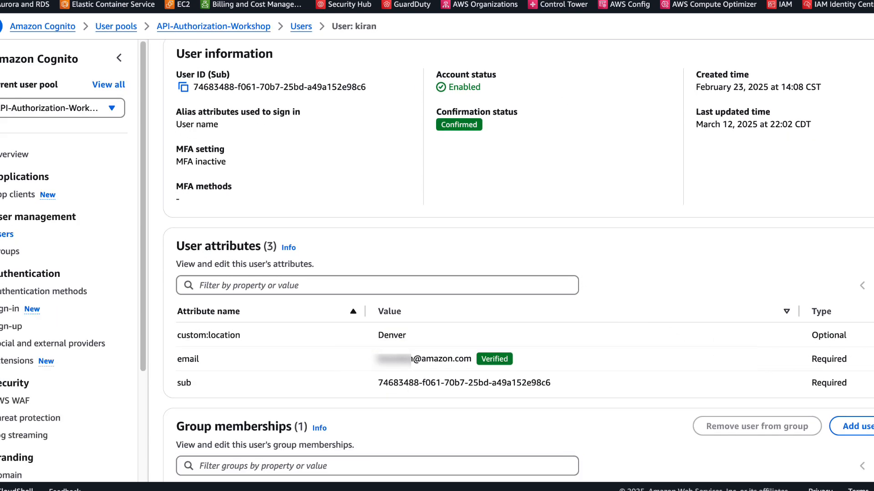
{"action": "left_click", "coordinate": [870, 248]}
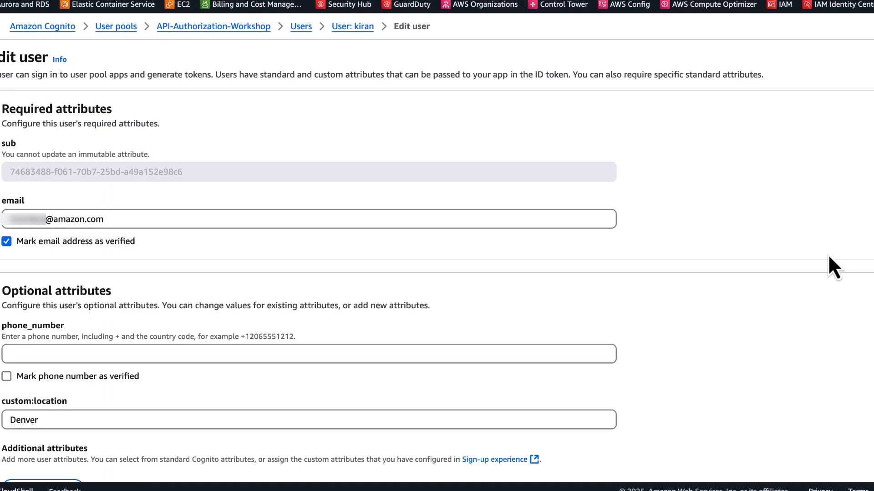
{"action": "double_click", "coordinate": [40, 417]}
{"action": "type", "text": "H"}
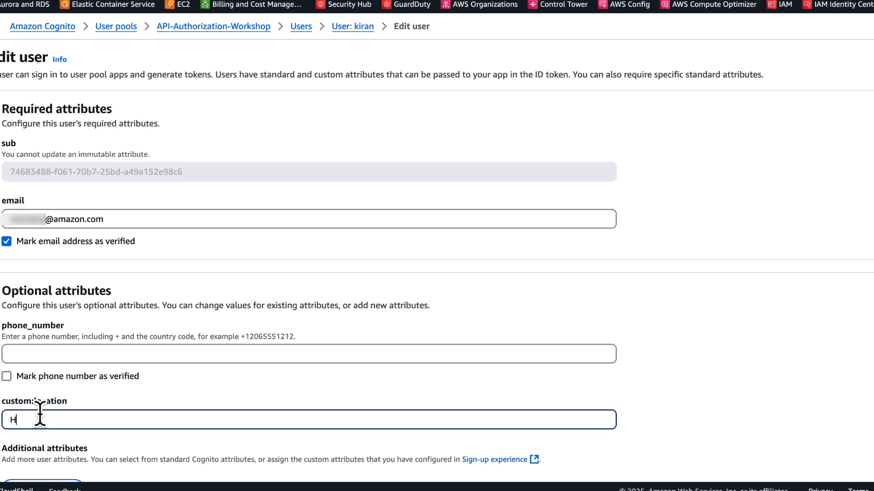
{"action": "type", "text": "ouston"}
{"action": "scroll", "coordinate": [628, 391], "scroll_direction": "down", "scroll_amount": 2}
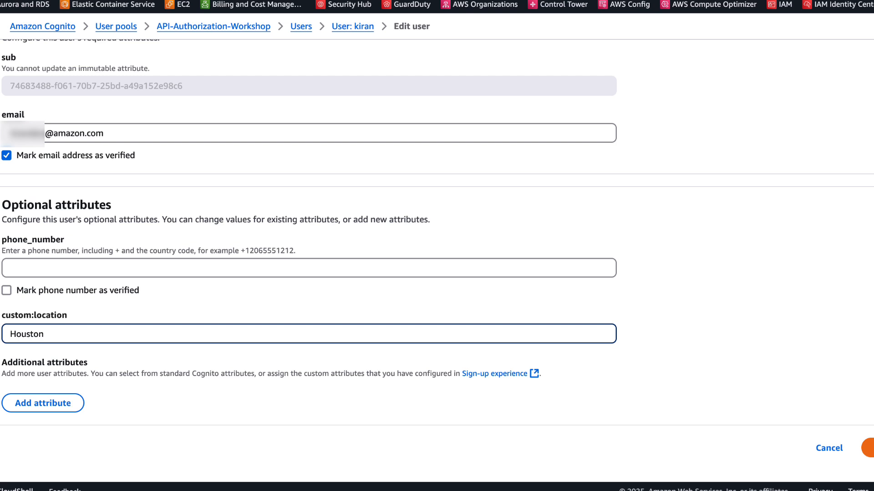
{"action": "left_click", "coordinate": [869, 448]}
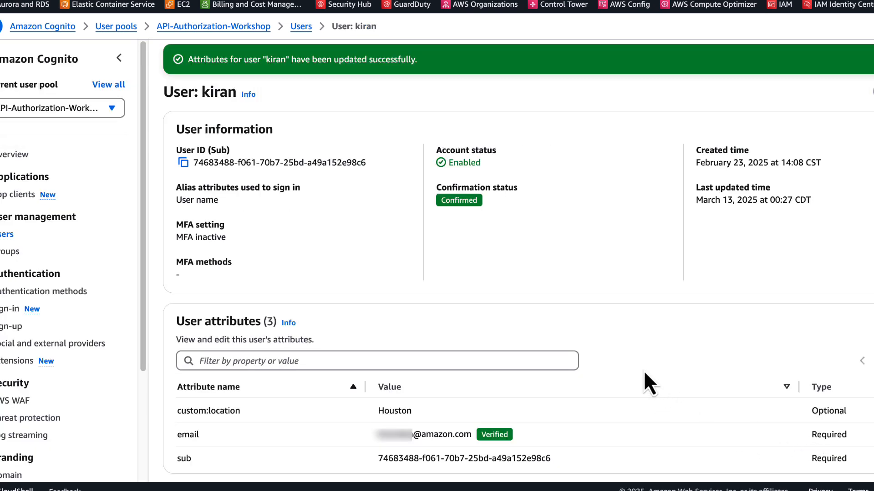
Switch to Postman, send the Cognito sign-in POST request, and copy the AccessToken value from the response.
{"action": "key", "text": "super+Tab"}
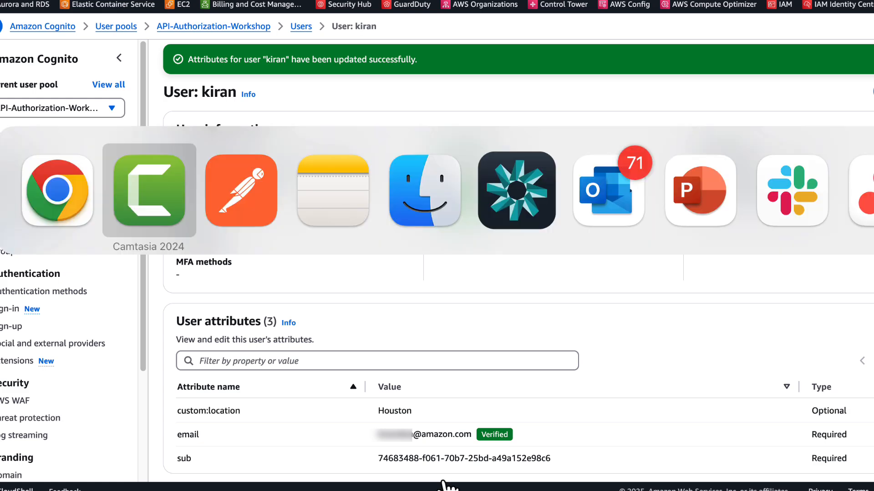
{"action": "key", "text": "super+Tab"}
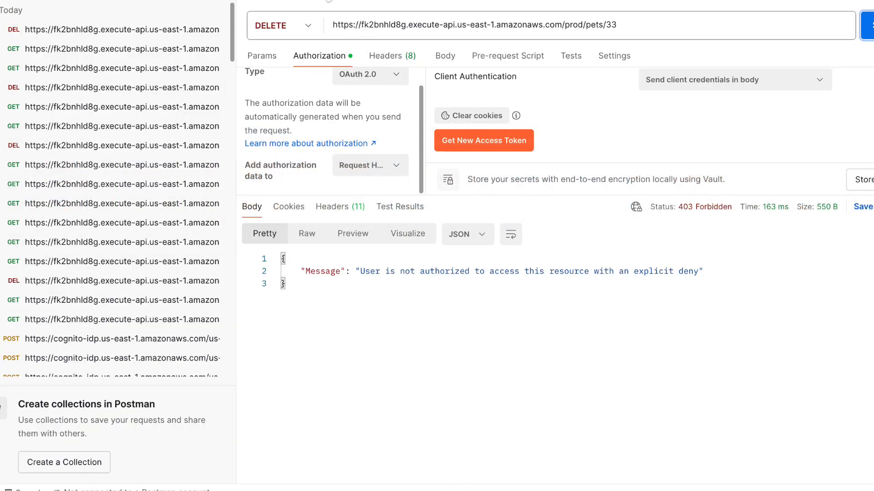
{"action": "left_click", "coordinate": [328, 1]}
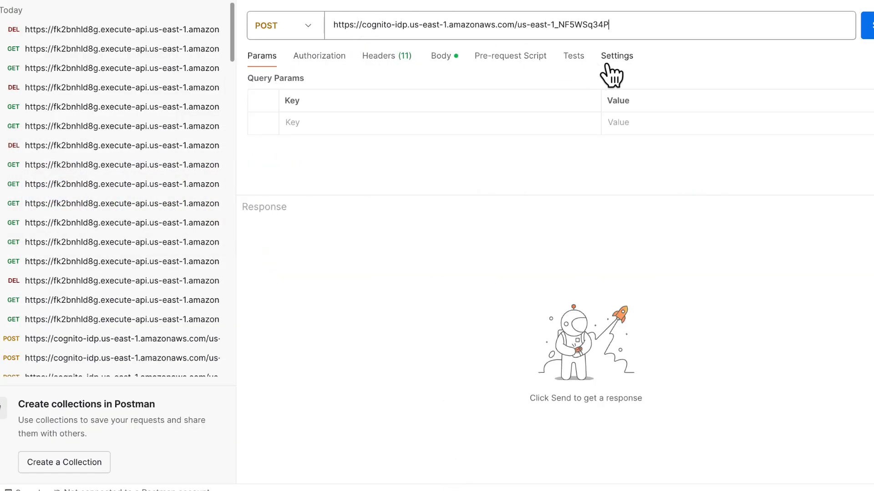
{"action": "left_click", "coordinate": [866, 25]}
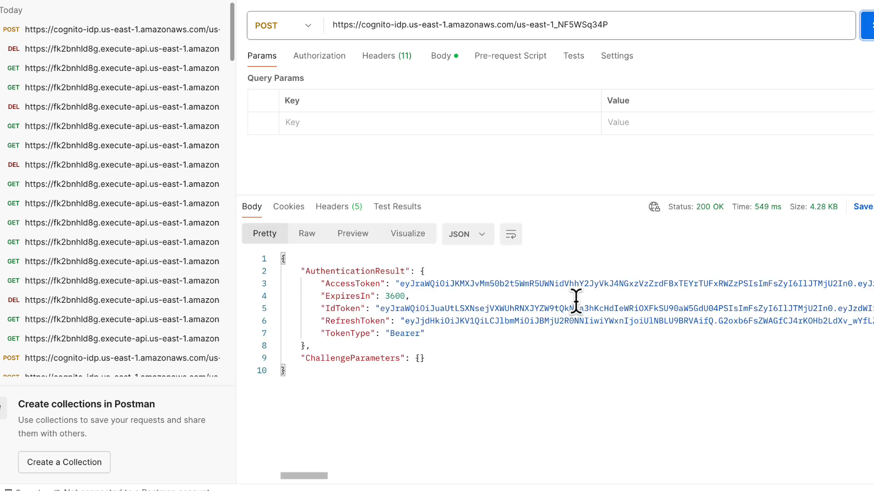
{"action": "double_click", "coordinate": [403, 283]}
{"action": "left_click_drag", "start_coordinate": [402, 283], "coordinate": [873, 283]}
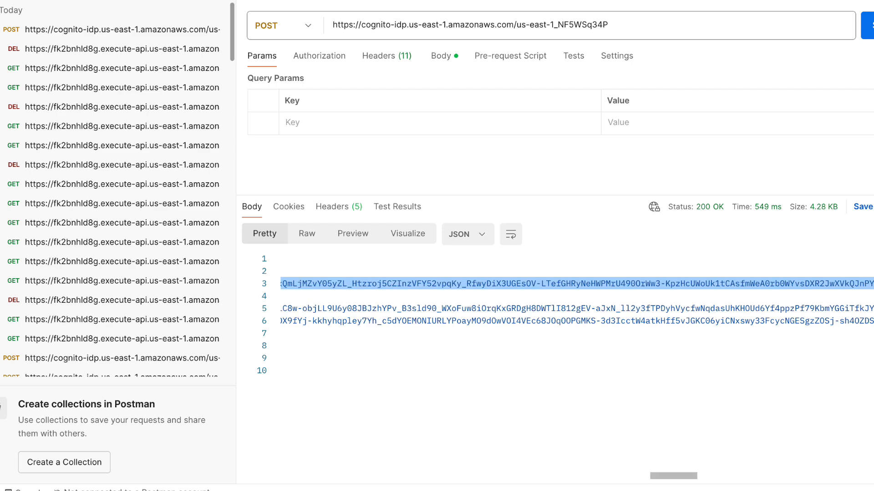
Switch to the JWT Debugger and replace the encoded token with the copied access token.
{"action": "key", "text": "super+Tab"}
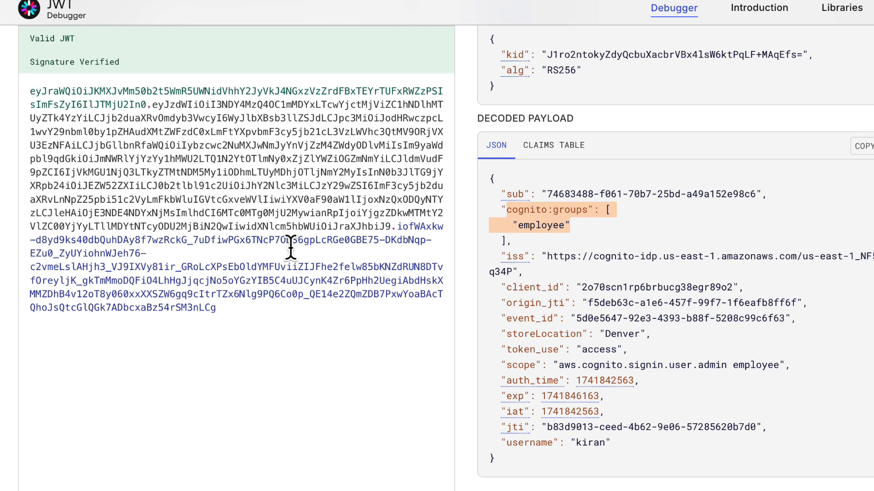
{"action": "left_click", "coordinate": [280, 249]}
{"action": "key", "text": "super+a"}
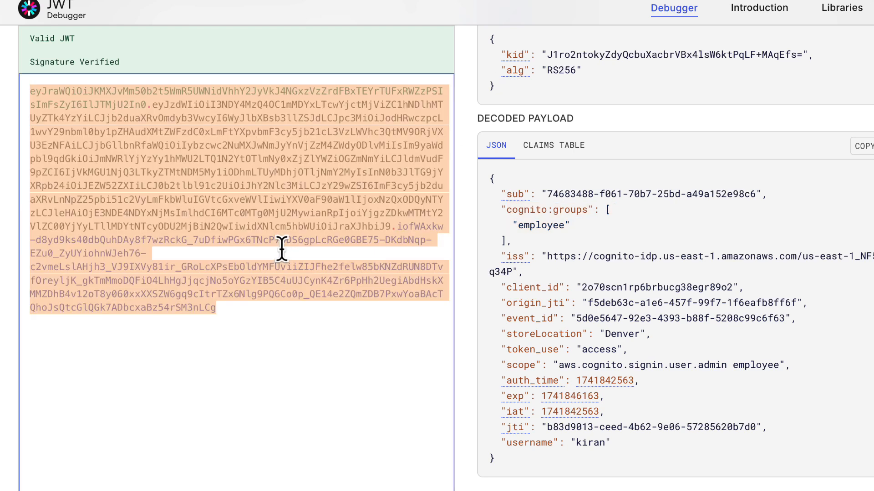
{"action": "key", "text": "BackSpace"}
{"action": "key", "text": "super+v"}
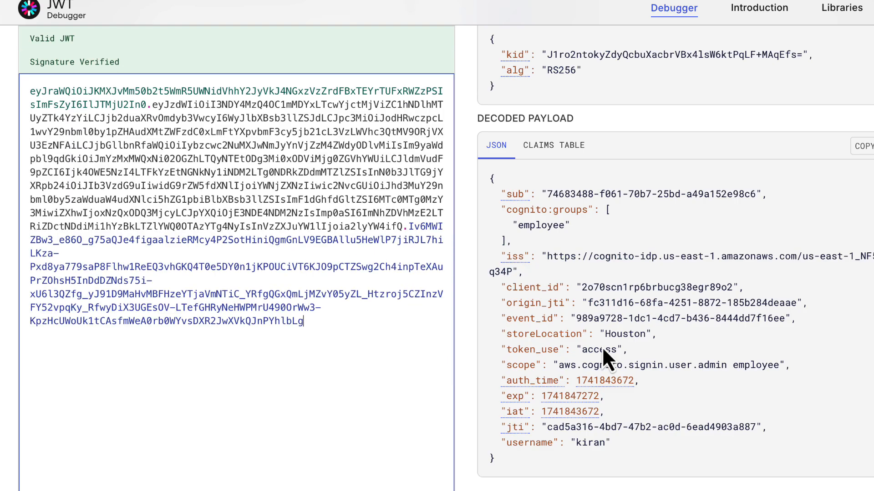
Examine the username and storeLocation claims in the decoded token payload.
{"action": "left_click_drag", "start_coordinate": [616, 443], "coordinate": [594, 446]}
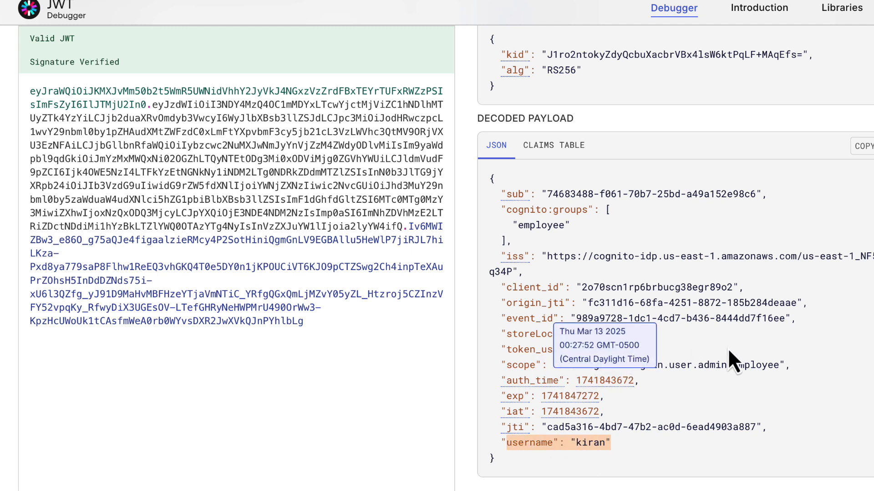
{"action": "left_click", "coordinate": [701, 335]}
{"action": "left_click_drag", "start_coordinate": [669, 337], "coordinate": [550, 339]}
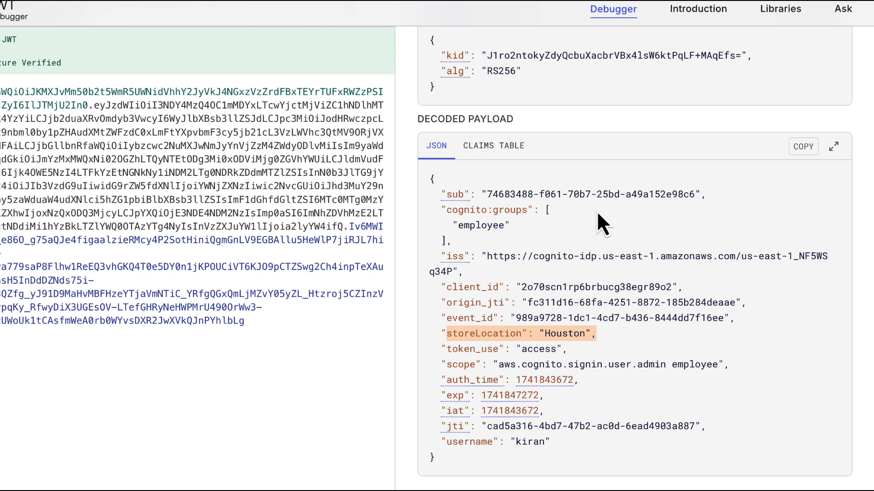
Switch to Postman, get a new OAuth 2.0 access token for the /prod/pets/77 DELETE request, and apply it.
{"action": "key", "text": "super+Tab"}
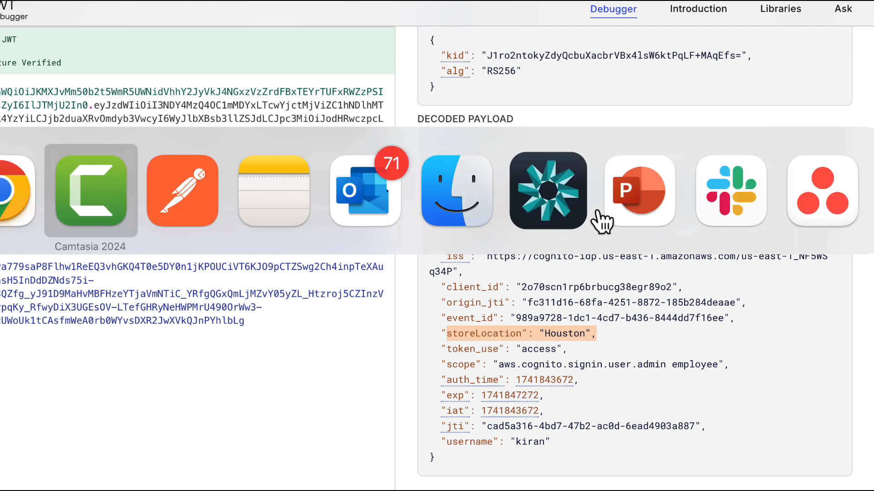
{"action": "key", "text": "super+Tab"}
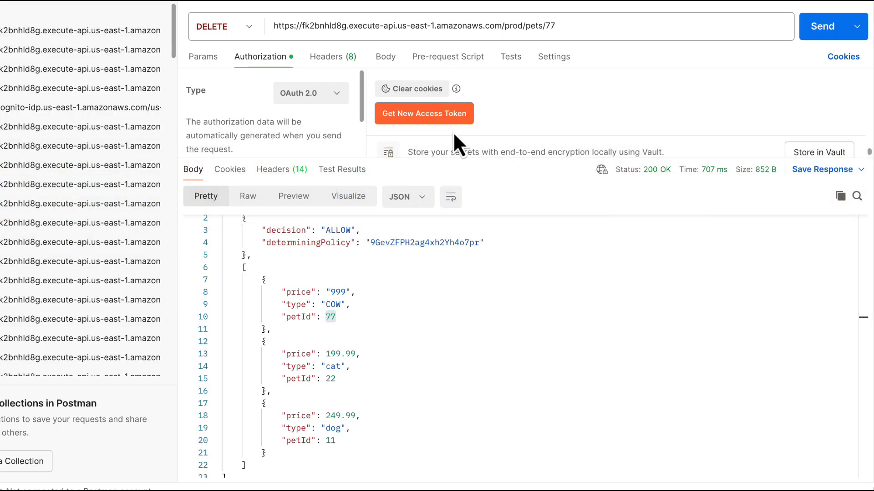
{"action": "left_click", "coordinate": [432, 114]}
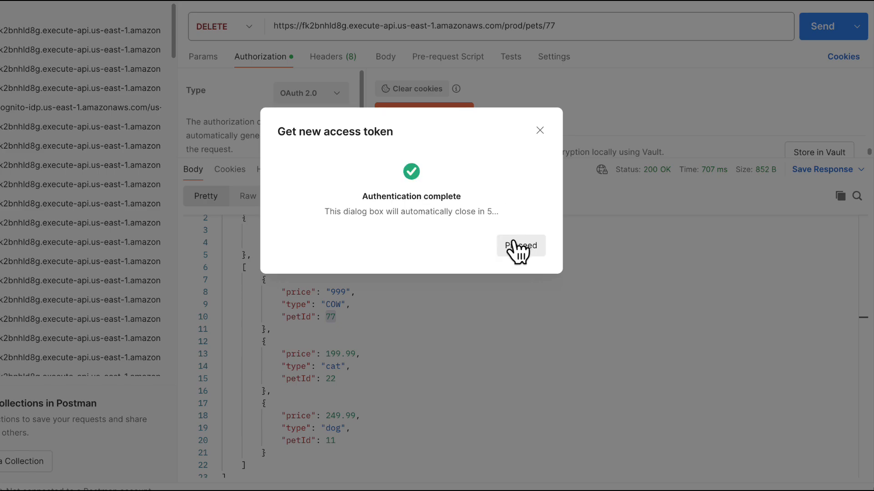
{"action": "left_click", "coordinate": [516, 243]}
{"action": "left_click", "coordinate": [641, 60]}
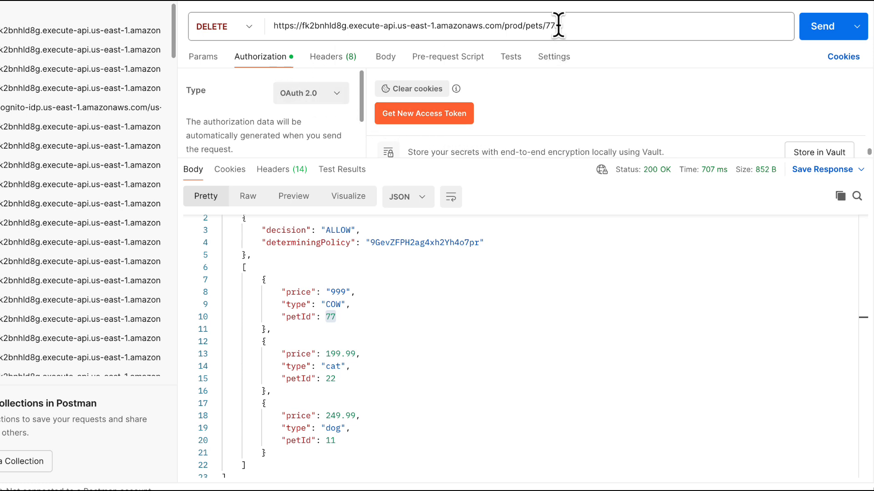
Send the DELETE request for /prod/pets/77 and check the deletion message in the response body.
{"action": "left_click_drag", "start_coordinate": [560, 25], "coordinate": [546, 25]}
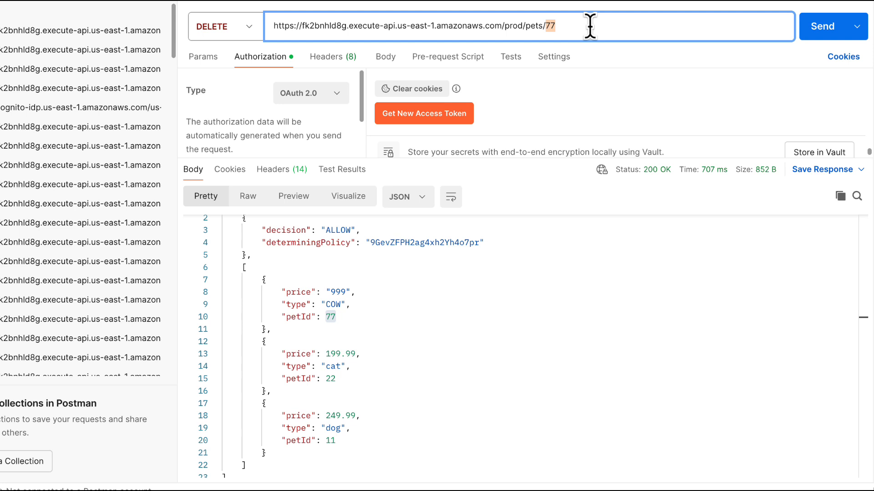
{"action": "left_click", "coordinate": [823, 35]}
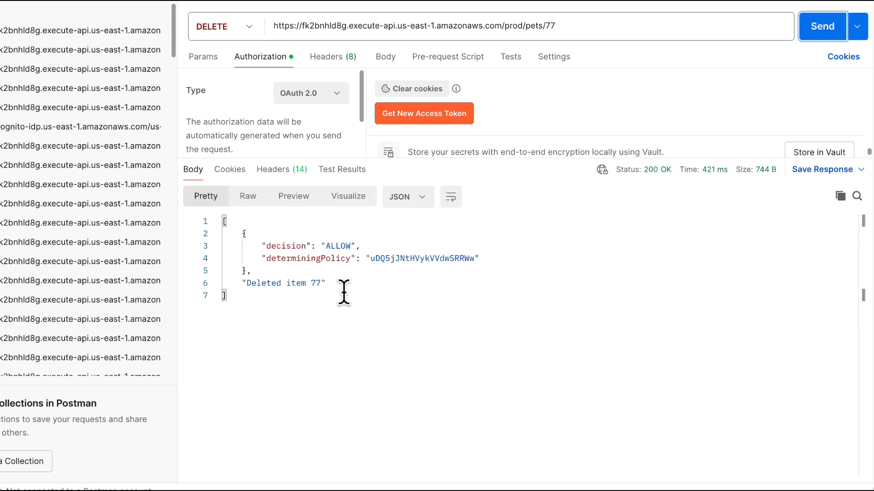
{"action": "left_click_drag", "start_coordinate": [339, 283], "coordinate": [234, 283]}
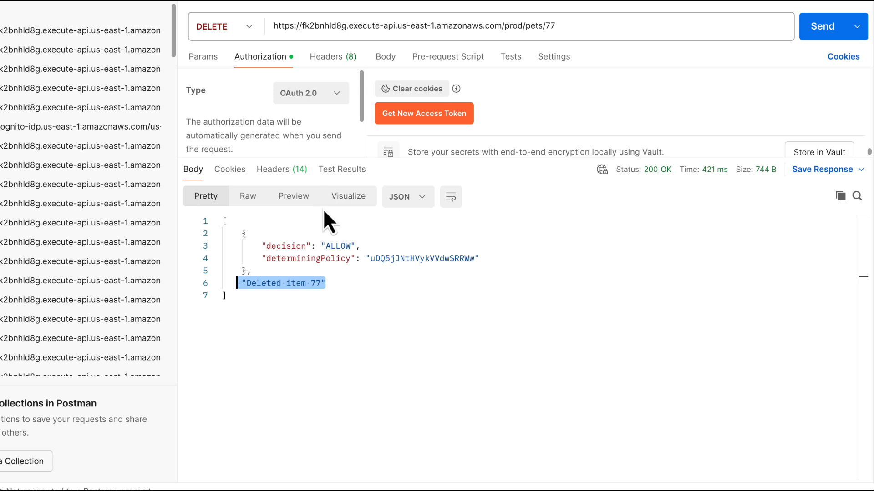
Switch to the AWS console and review the Houston delete policy's storeLocation condition and its commented-out resource.storeLocation comparison.
{"action": "key", "text": "super+Tab"}
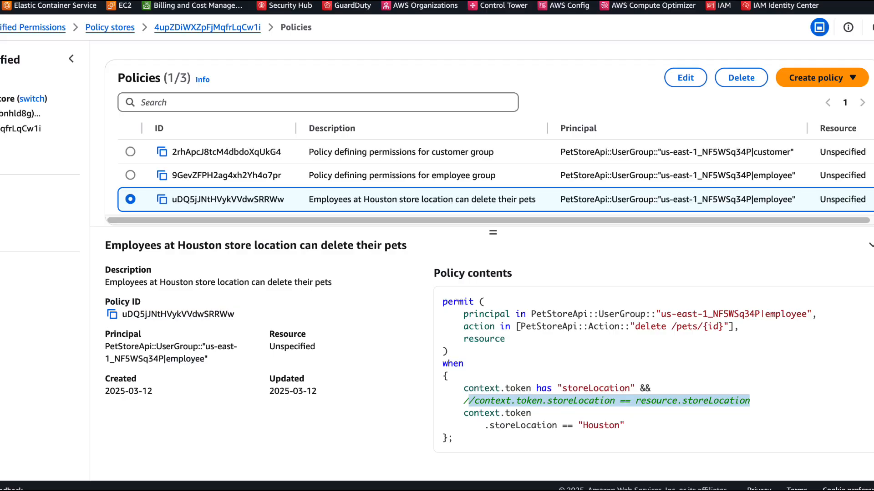
{"action": "left_click_drag", "start_coordinate": [461, 438], "coordinate": [435, 304]}
{"action": "left_click", "coordinate": [584, 427]}
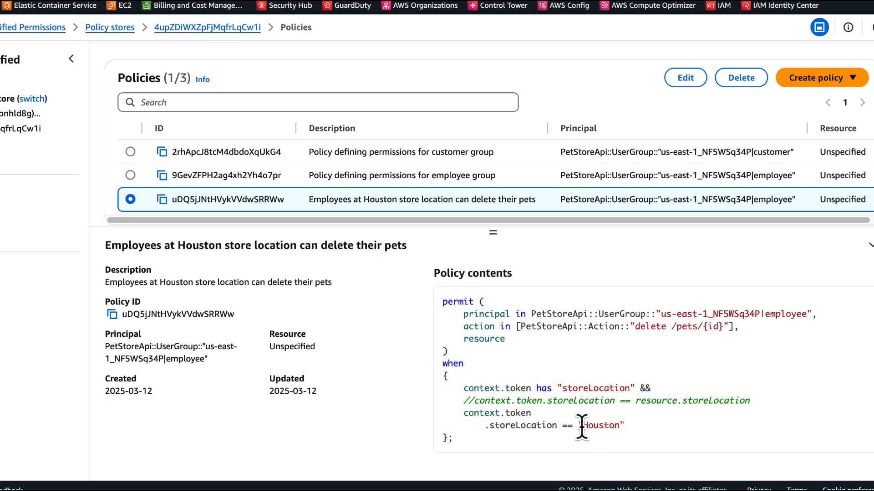
{"action": "left_click_drag", "start_coordinate": [637, 428], "coordinate": [458, 418]}
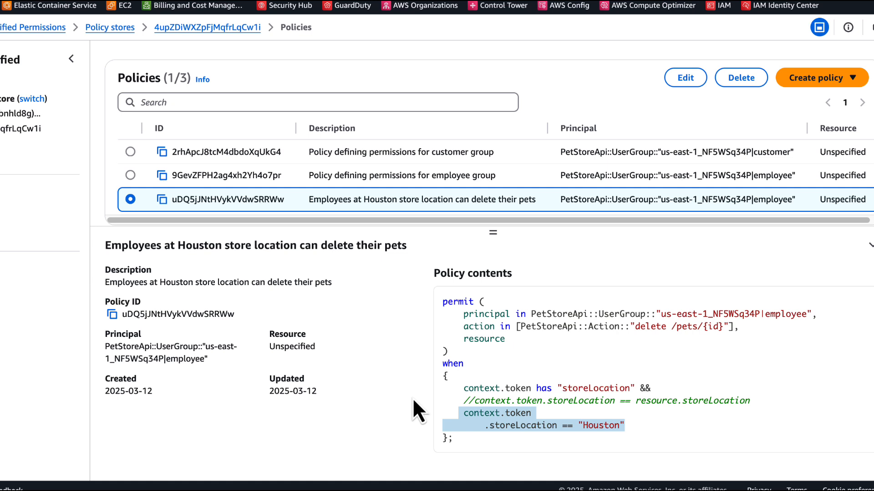
{"action": "left_click_drag", "start_coordinate": [750, 401], "coordinate": [466, 401]}
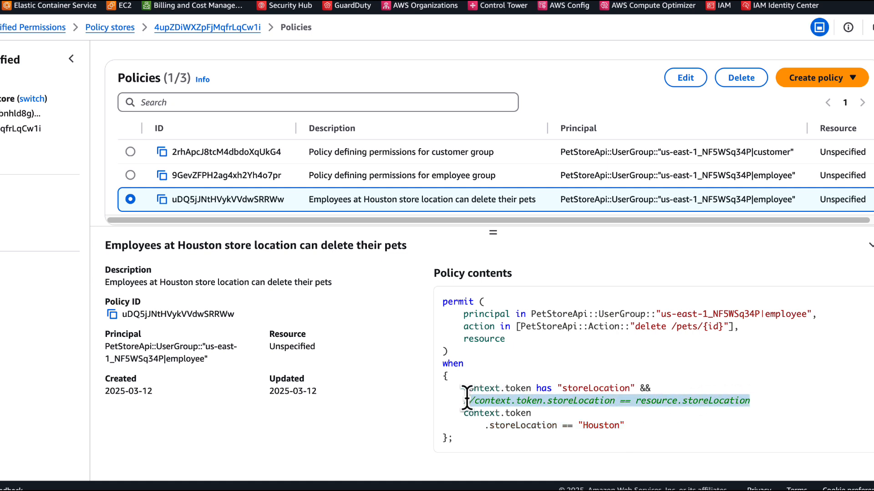